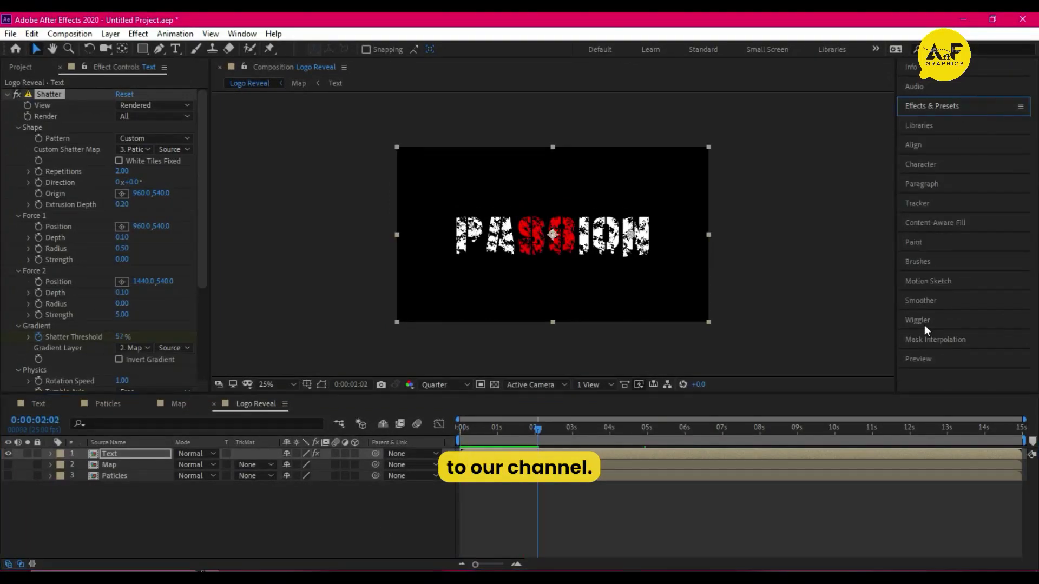
Step: Preview the finished logo reveal, then fit the whole composition in the viewer
left_click(918, 359)
left_click(961, 209)
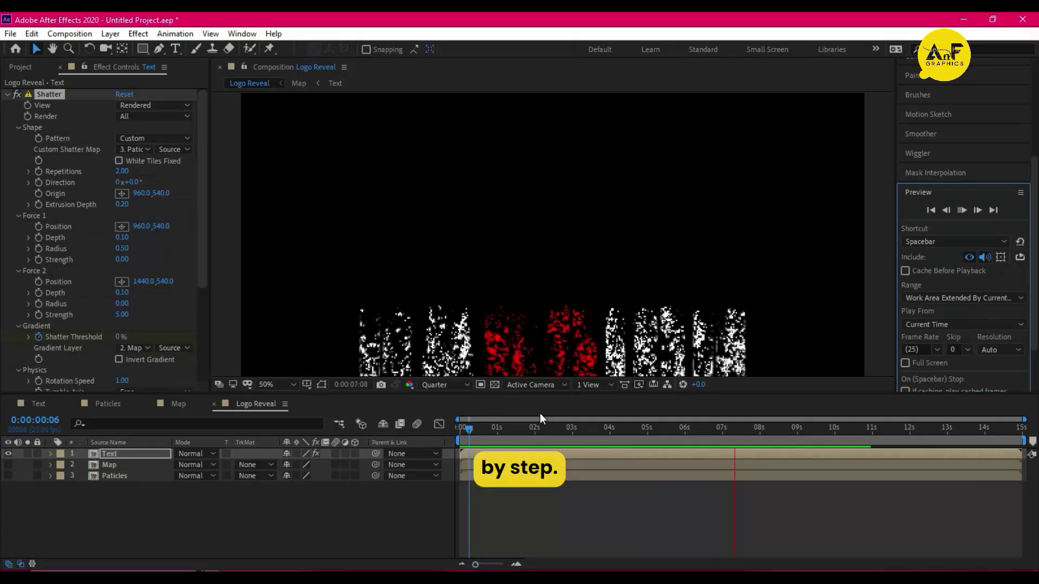
left_click(265, 384)
left_click(301, 152)
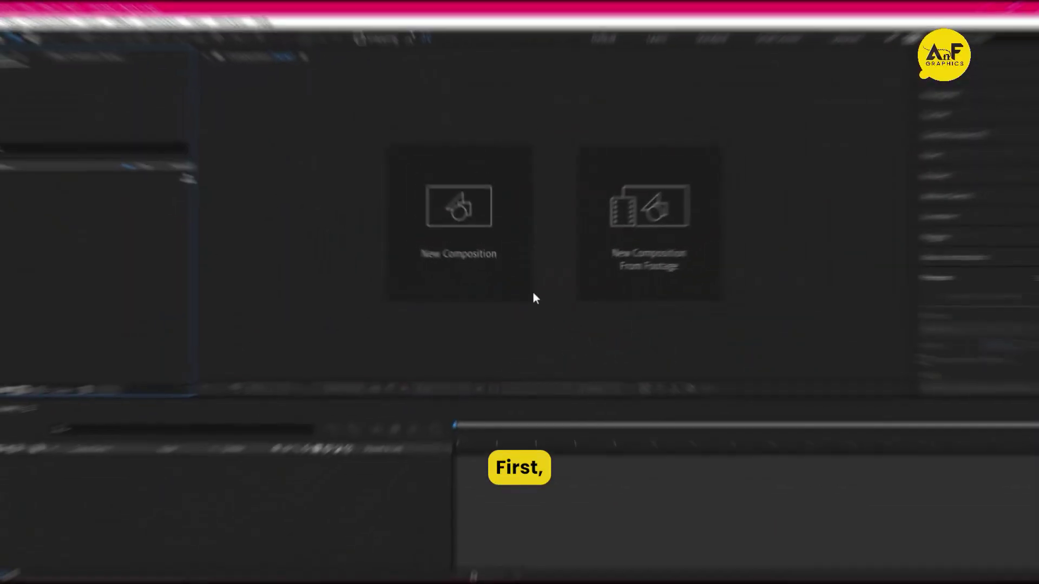
Step: Create a composition named Text and start a PASSION text layer on the canvas
left_click(476, 227)
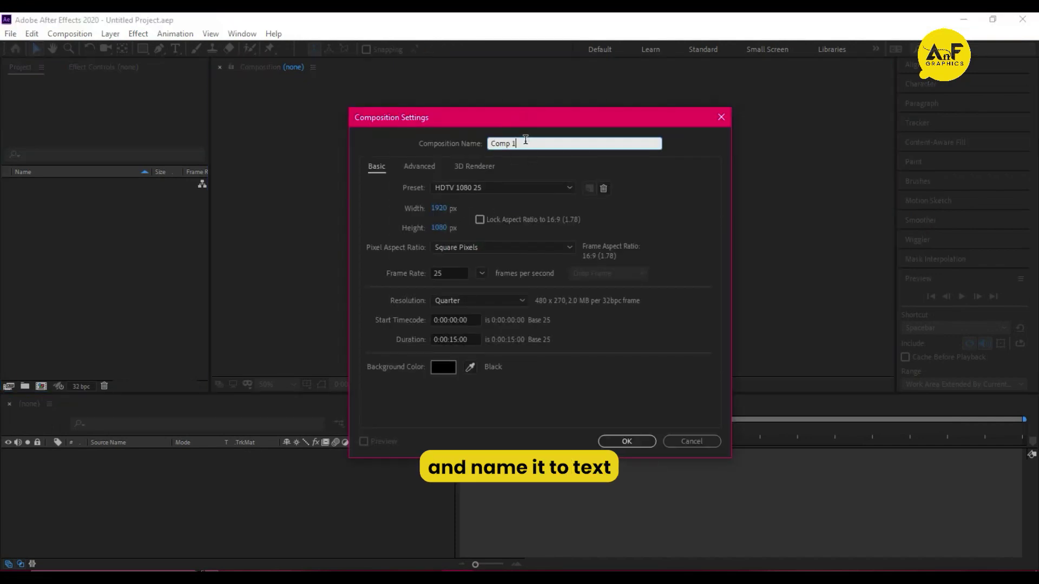
type("Text")
key("Return")
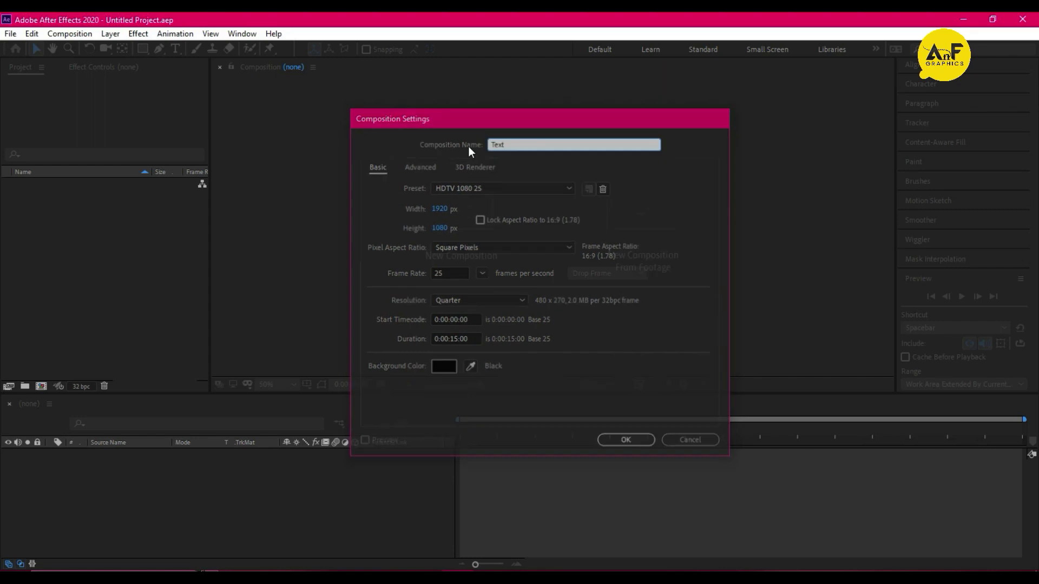
scroll(468, 146, "down", 1)
scroll(521, 213, "down", 1)
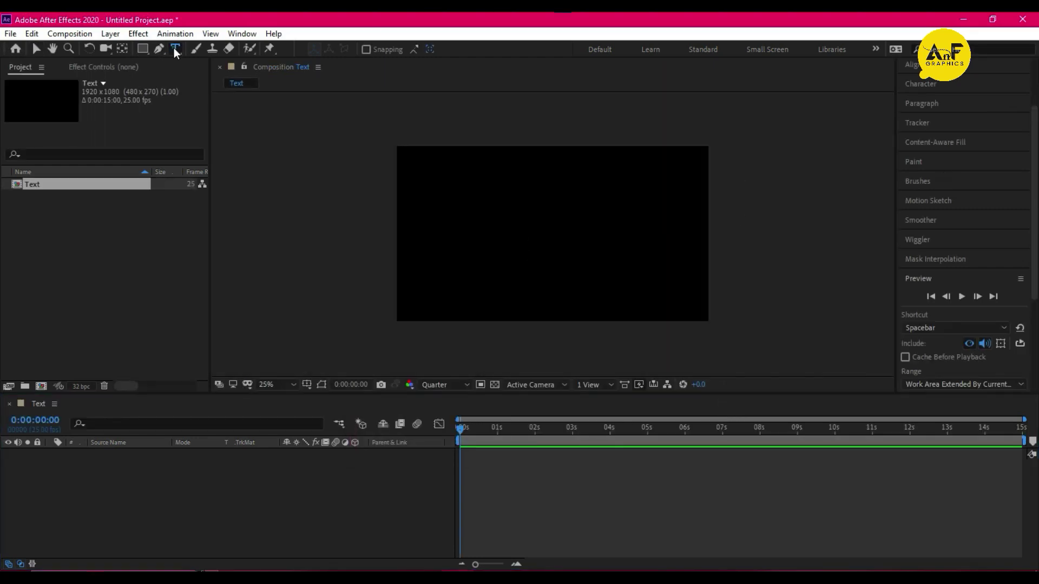
left_click(174, 50)
left_click(487, 201)
type("PA")
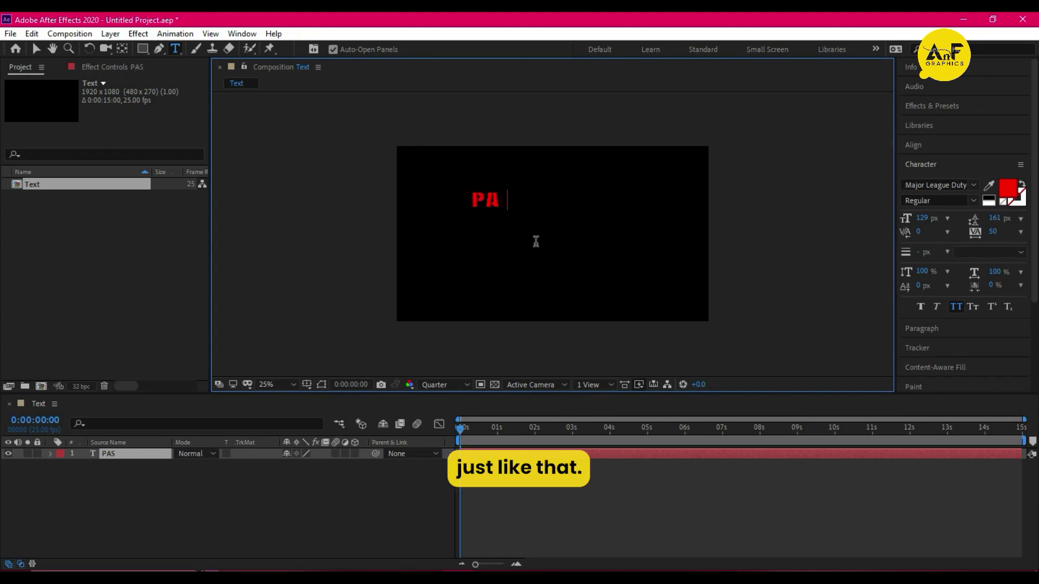
type("SSION")
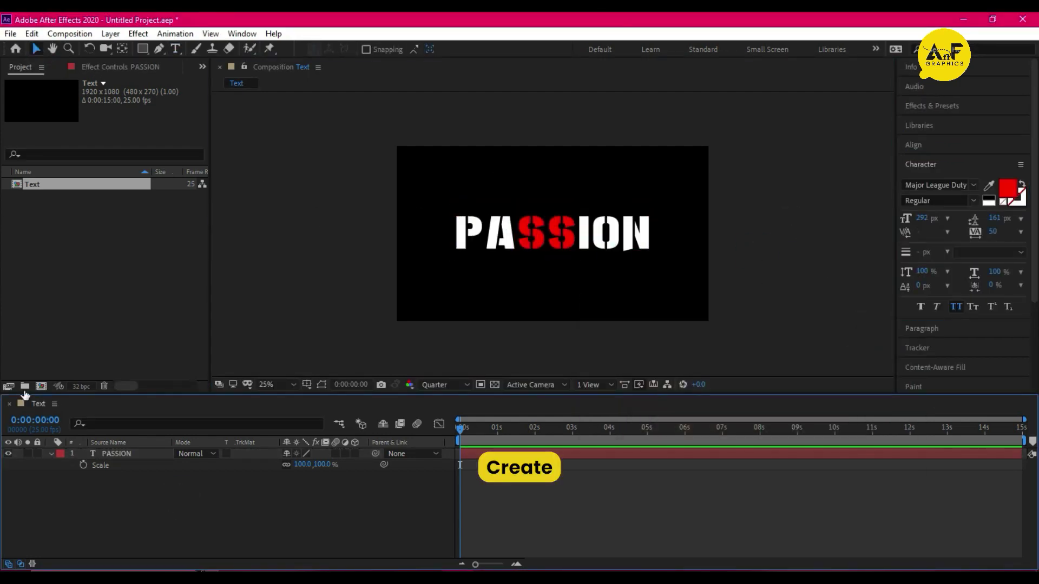
Step: Create a composition named Paticles and place the Text comp inside it
left_click(39, 386)
left_click(524, 143)
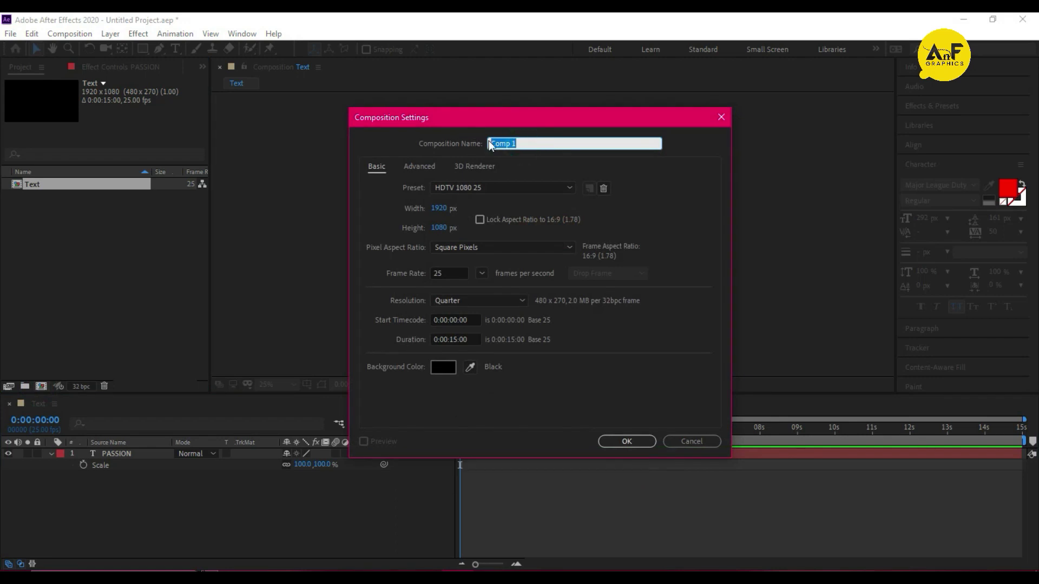
type("Paticles")
key("Return")
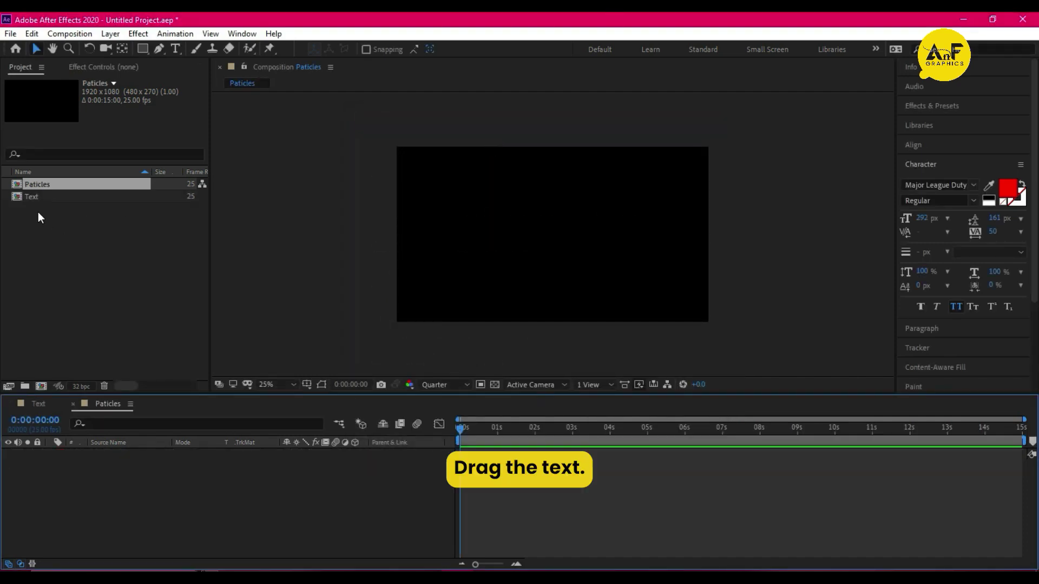
left_click(36, 200)
left_click_drag(36, 198, 82, 478)
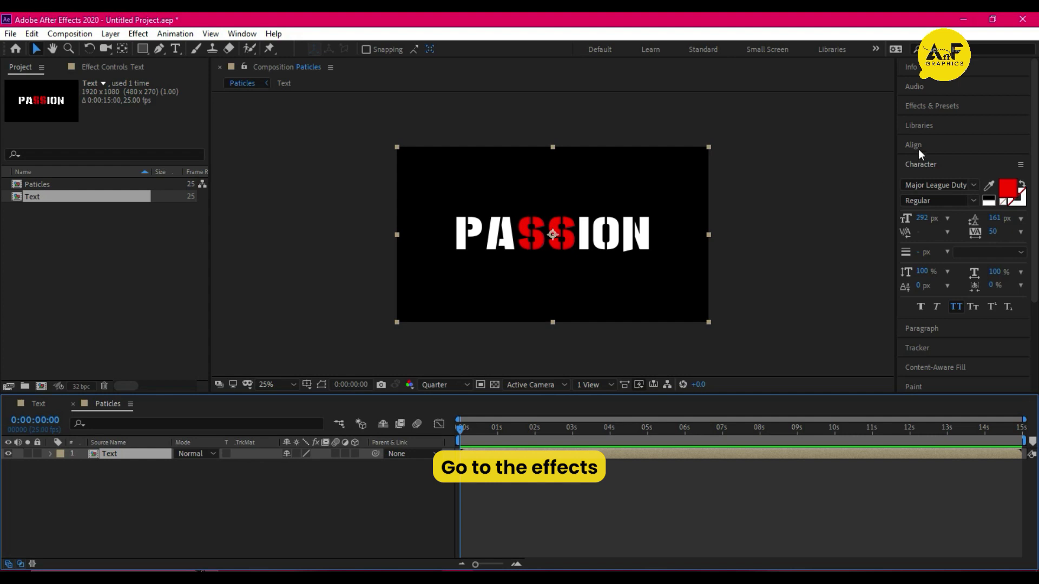
Step: Apply Cell Pattern to the Text layer using the Crystals pattern
left_click(932, 107)
type("shatte")
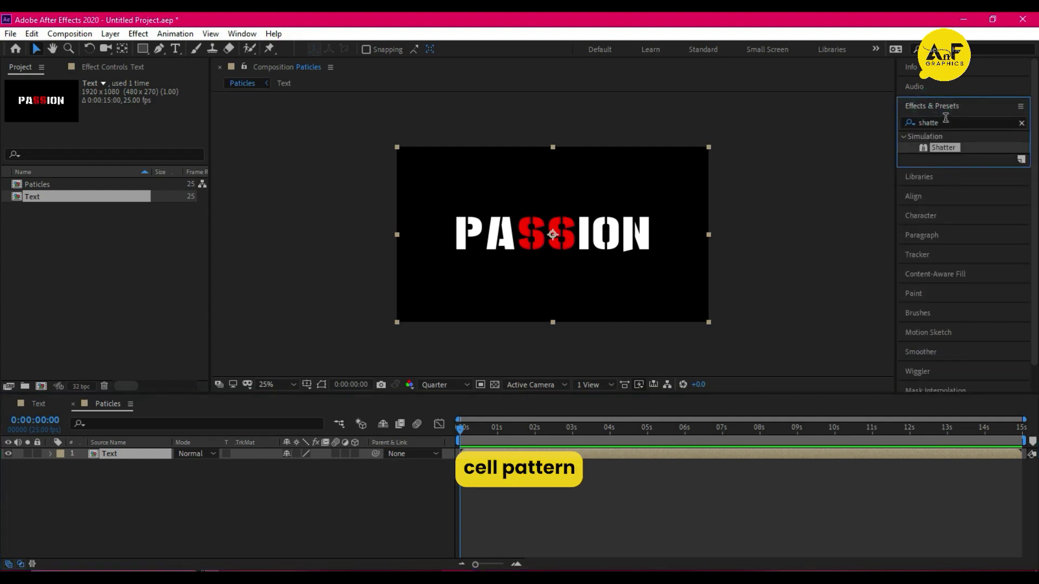
double_click(941, 121)
type("cell")
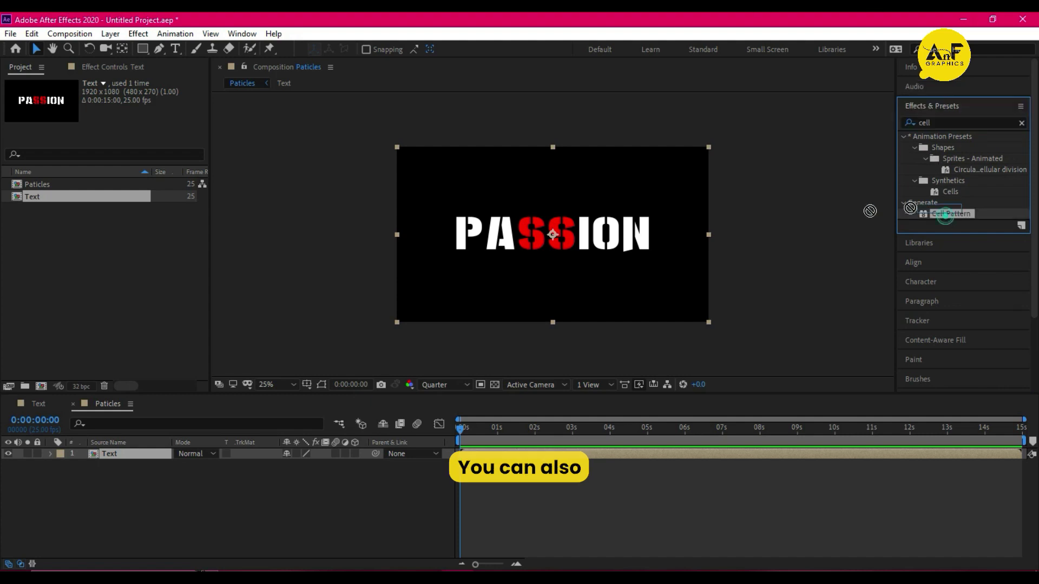
left_click_drag(949, 214, 133, 459)
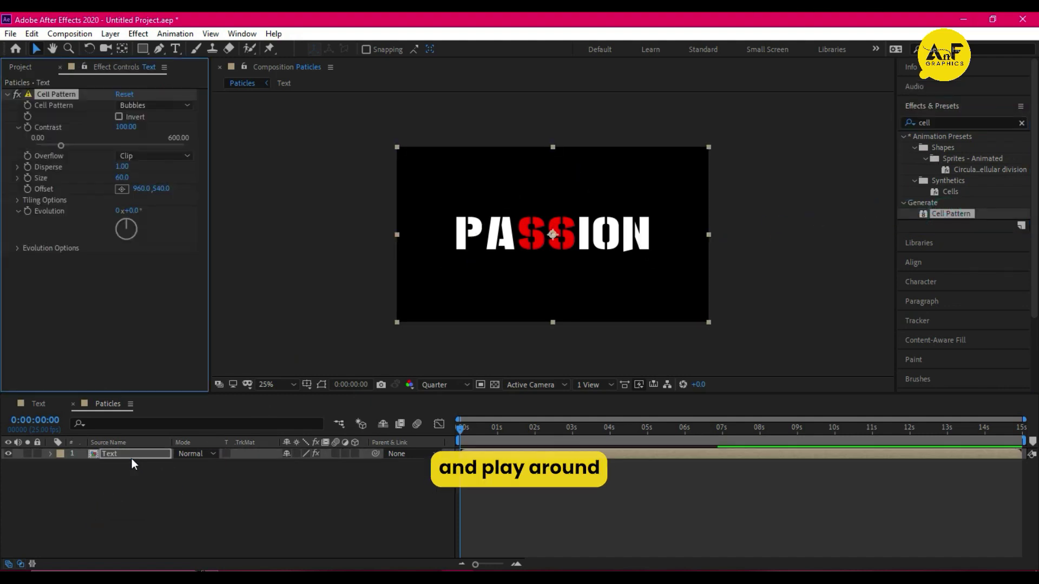
left_click(130, 106)
left_click(151, 134)
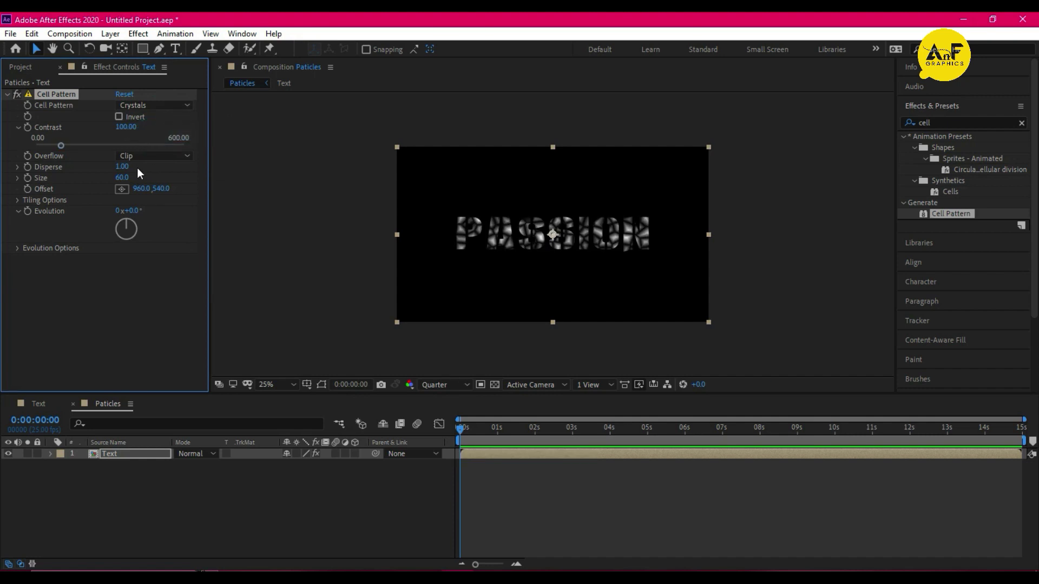
Step: Set cell Disperse to 1.5 and Size to 6, and add Colorama
left_click(122, 167)
type("1.50")
left_click(122, 178)
type("6")
key("Return")
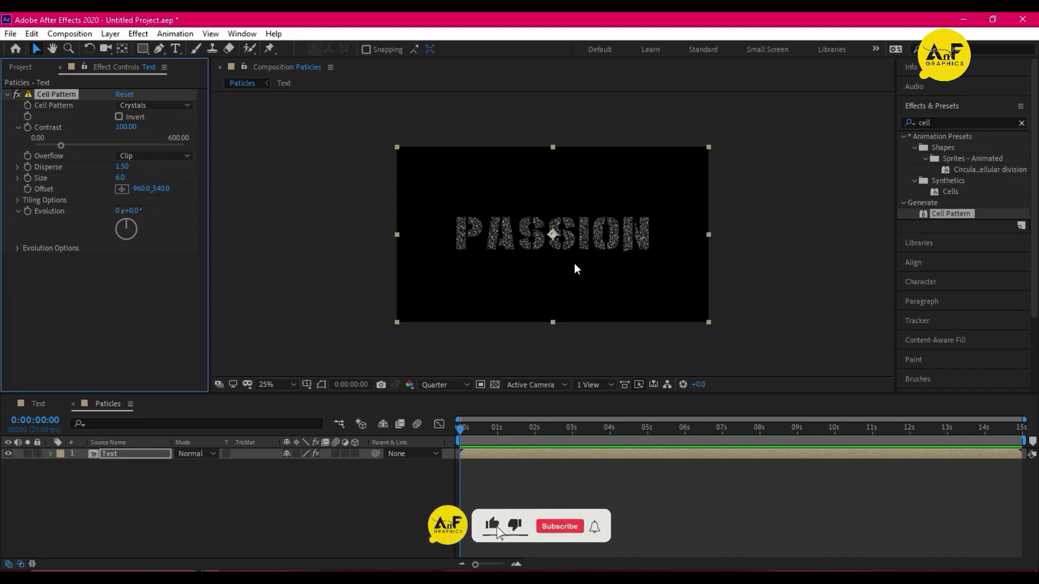
left_click(940, 123)
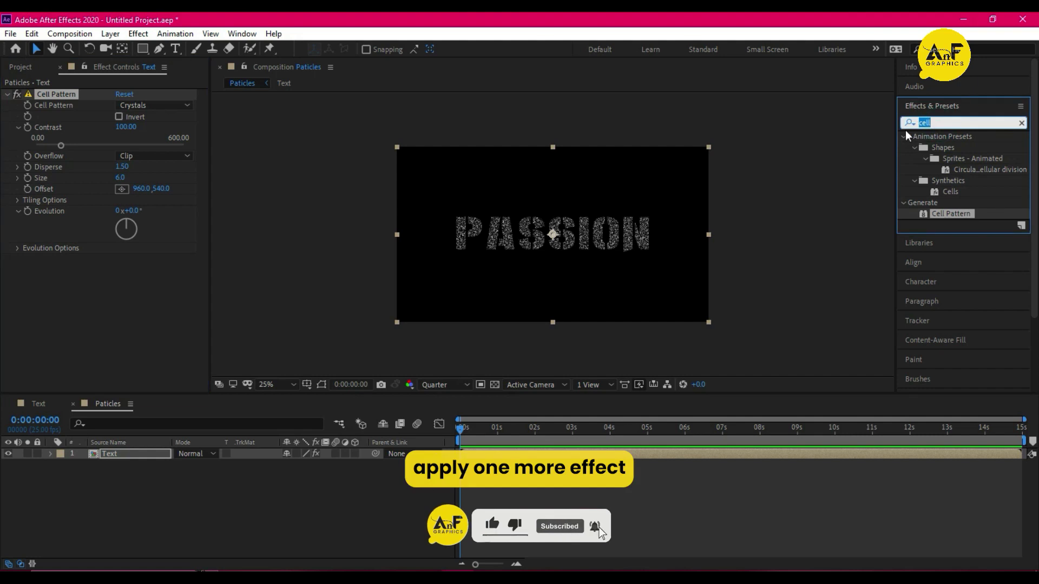
type("colora")
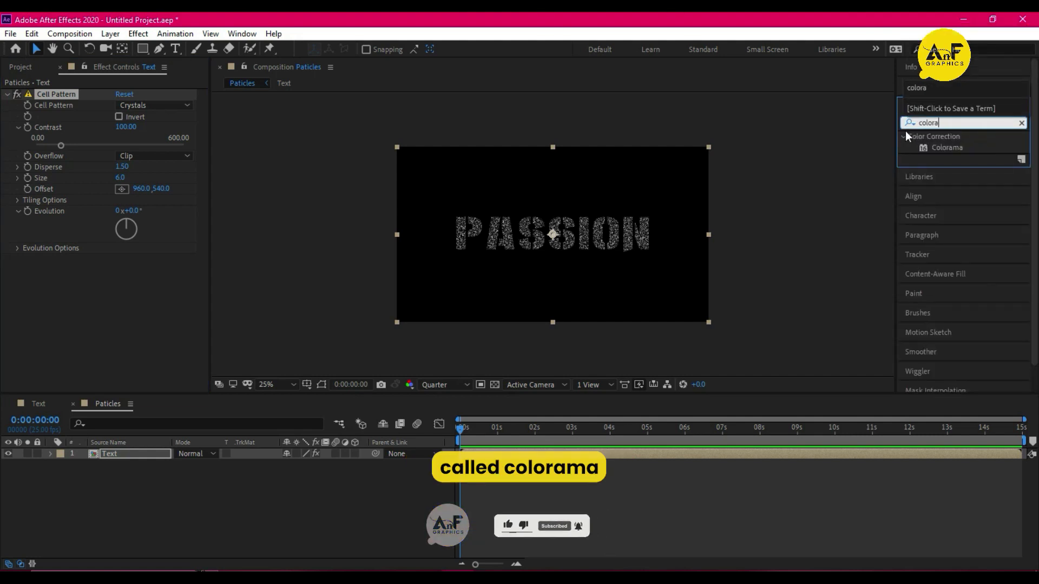
left_click_drag(947, 147, 126, 452)
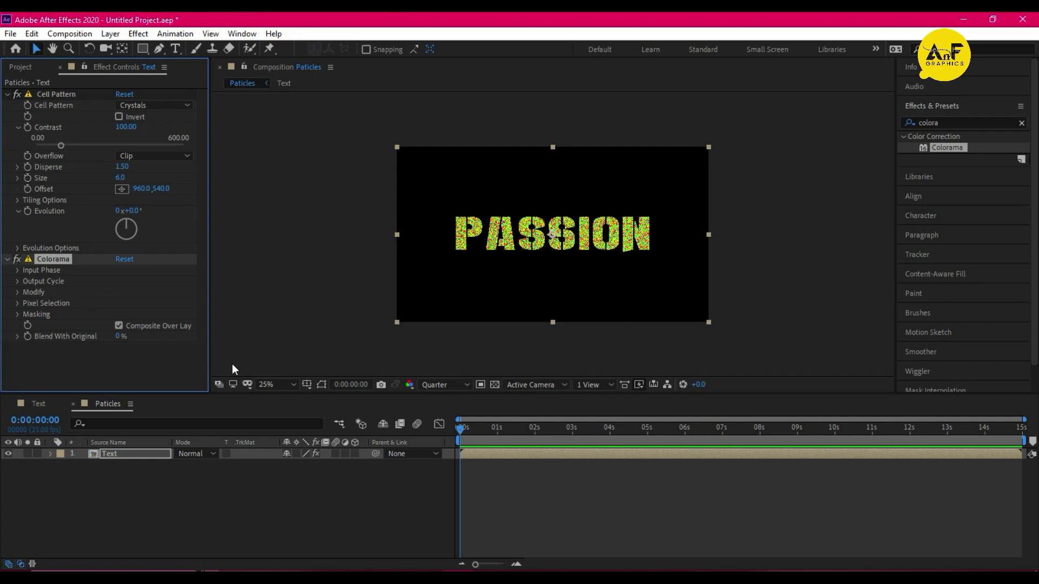
Step: Create a composition named Map containing the Text comp
left_click(132, 498)
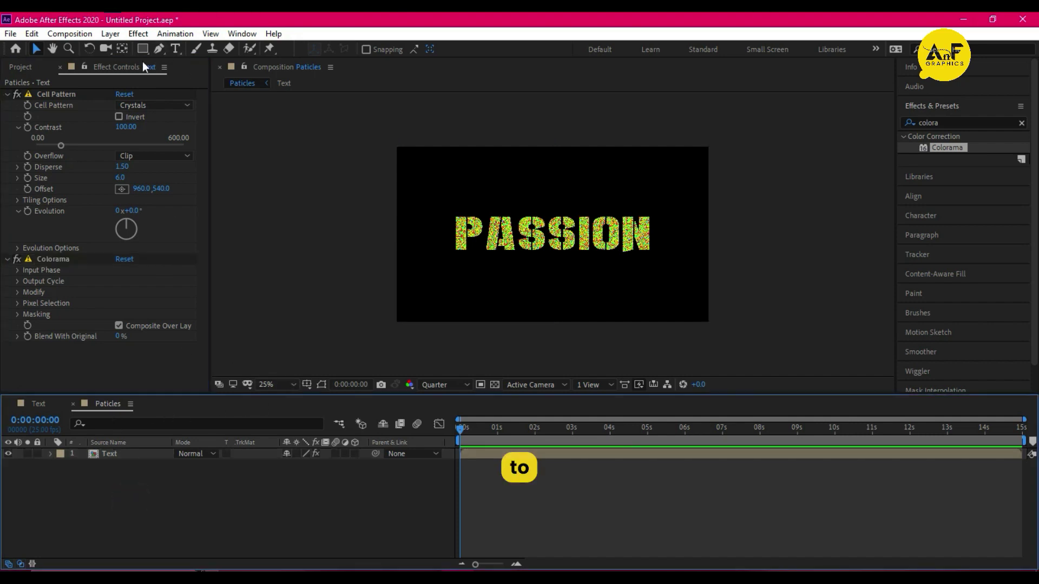
left_click(13, 67)
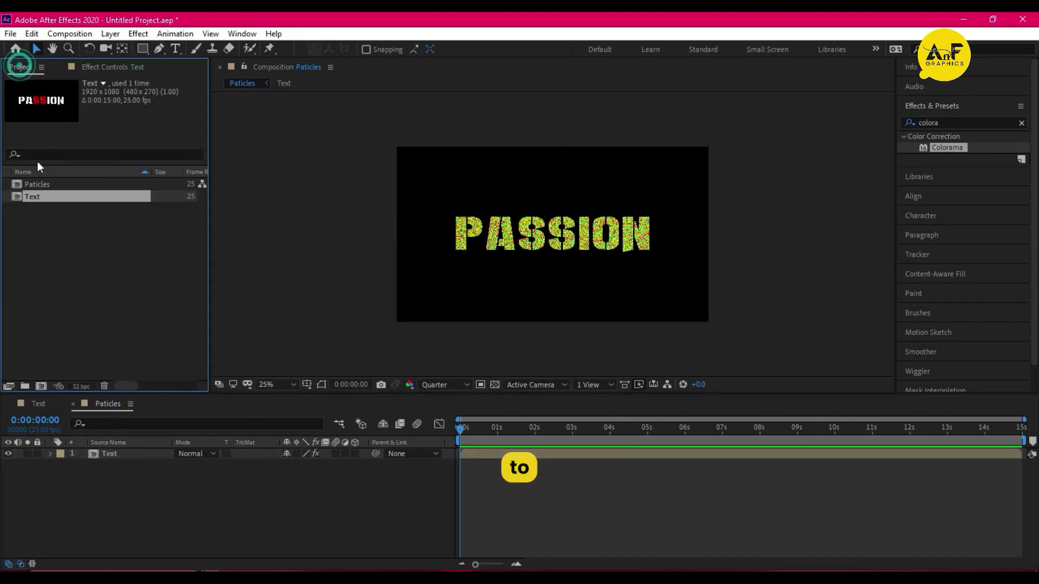
left_click(41, 388)
left_click(522, 144)
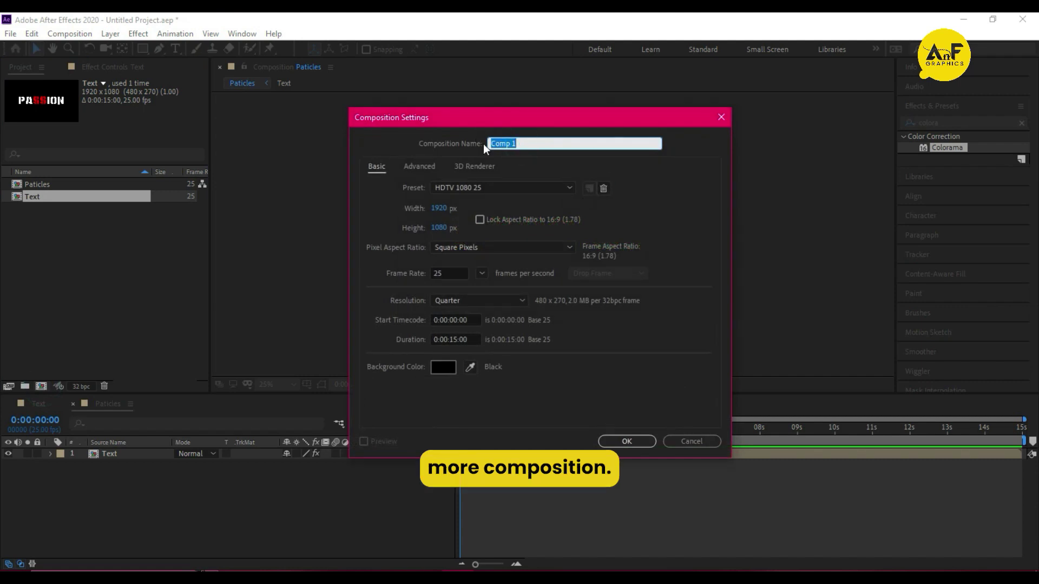
type("Map")
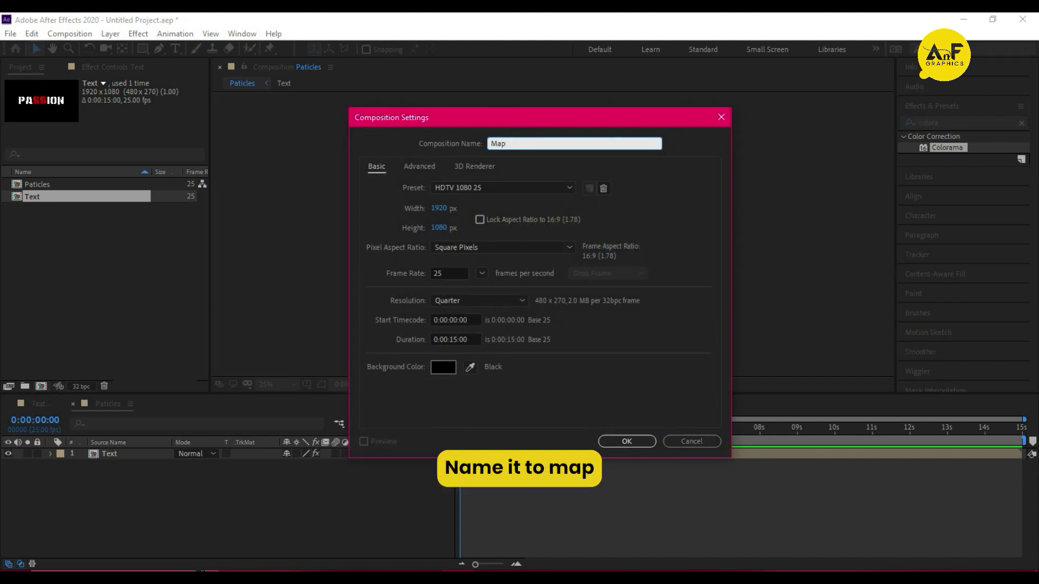
left_click(628, 441)
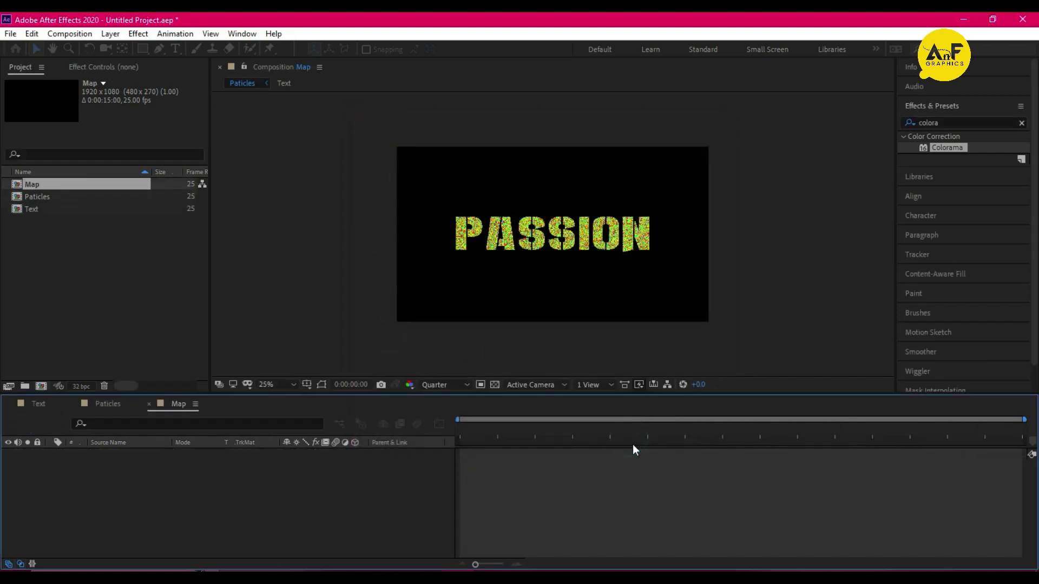
left_click_drag(53, 209, 129, 500)
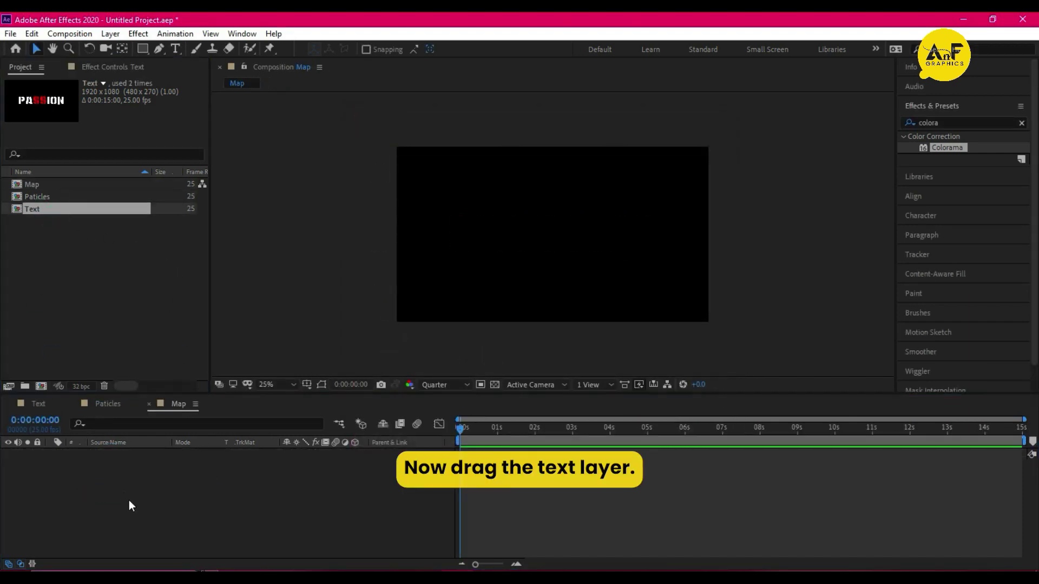
Step: Apply Fractal Noise to the Text layer with Contrast 500 and Transform Scale 40
left_click(950, 123)
key("ctrl+a")
type("fract")
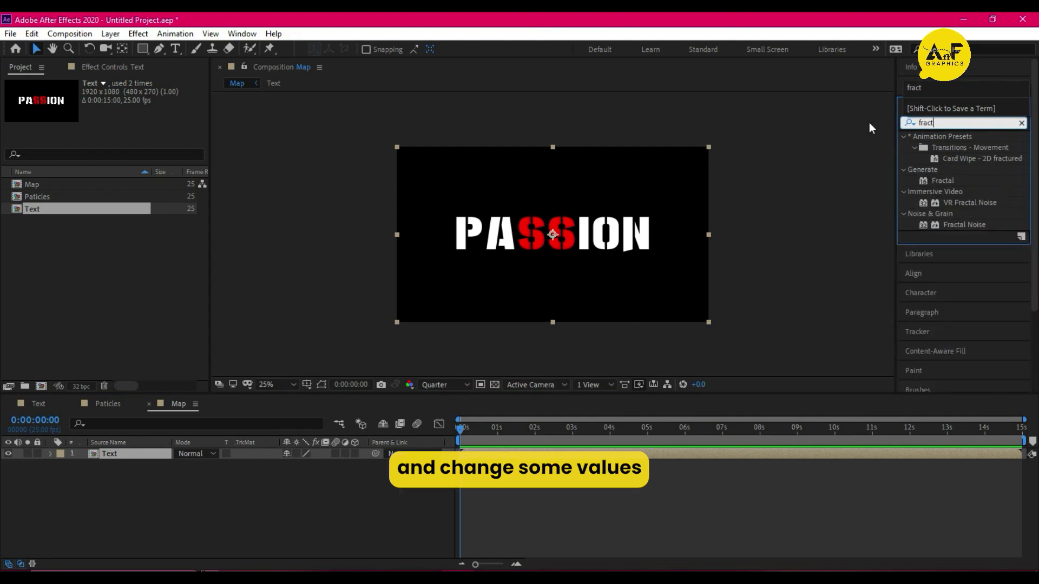
mouse_move(963, 225)
left_mouse_down()
mouse_move(207, 479)
mouse_move(148, 457)
left_mouse_up()
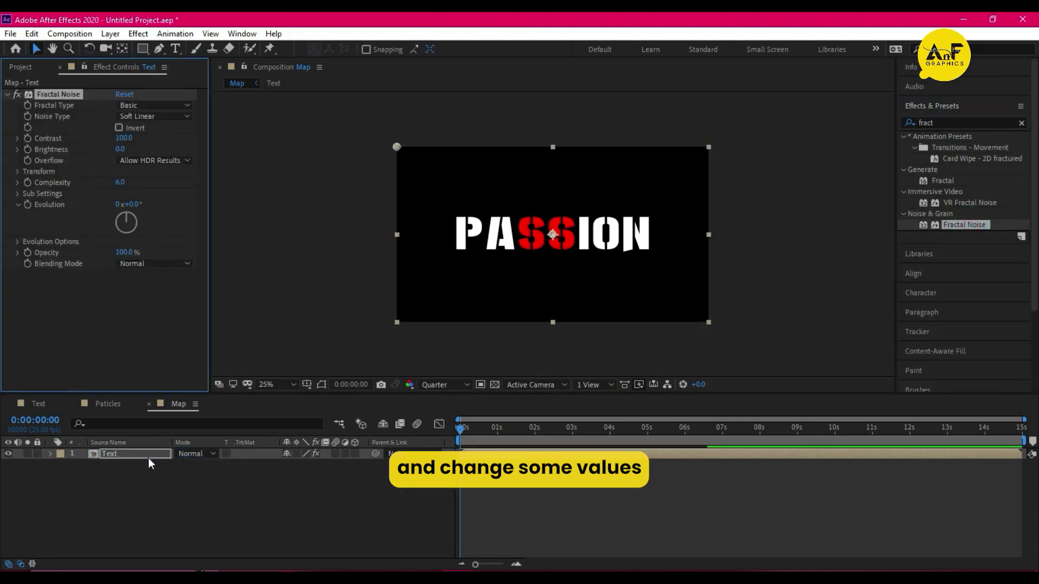
left_click(125, 139)
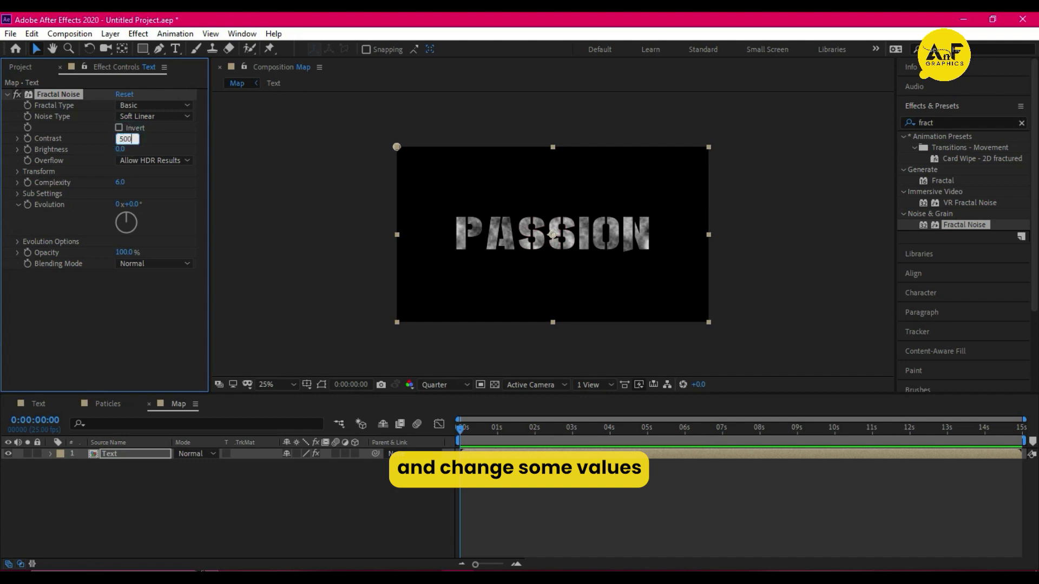
type("500")
key("Return")
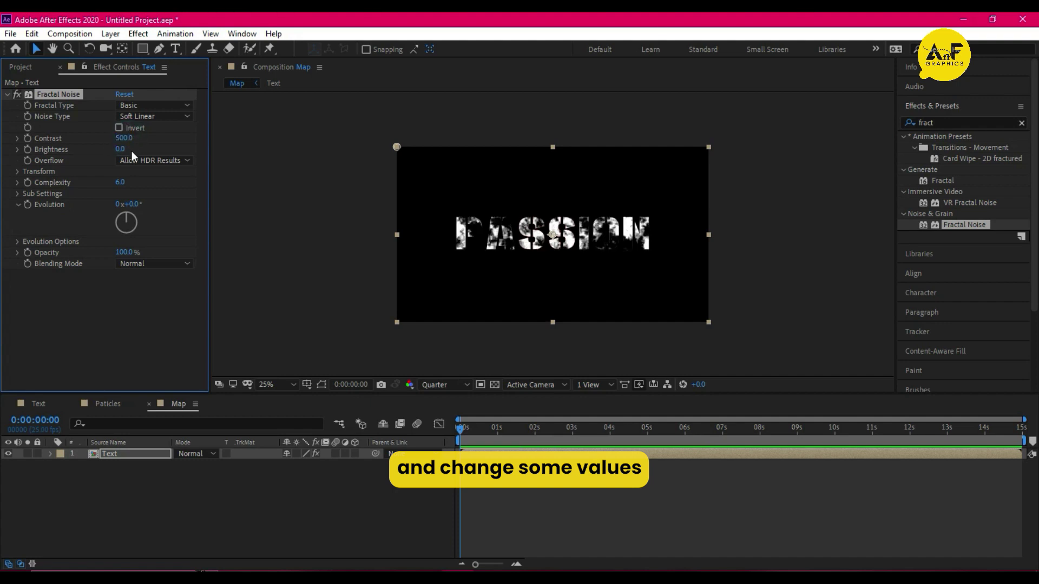
left_click(17, 172)
left_click(123, 205)
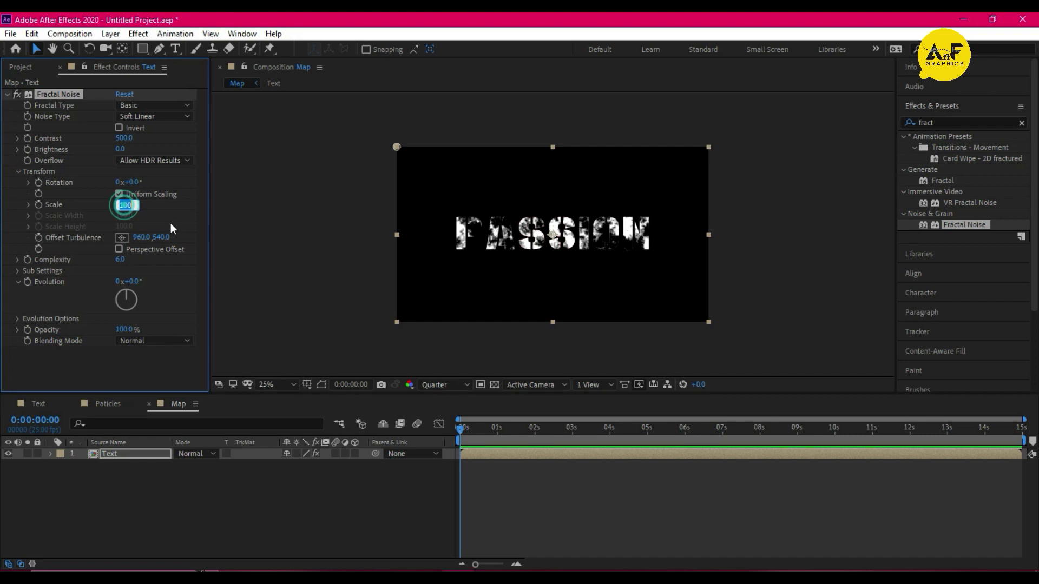
type("40")
key("Return")
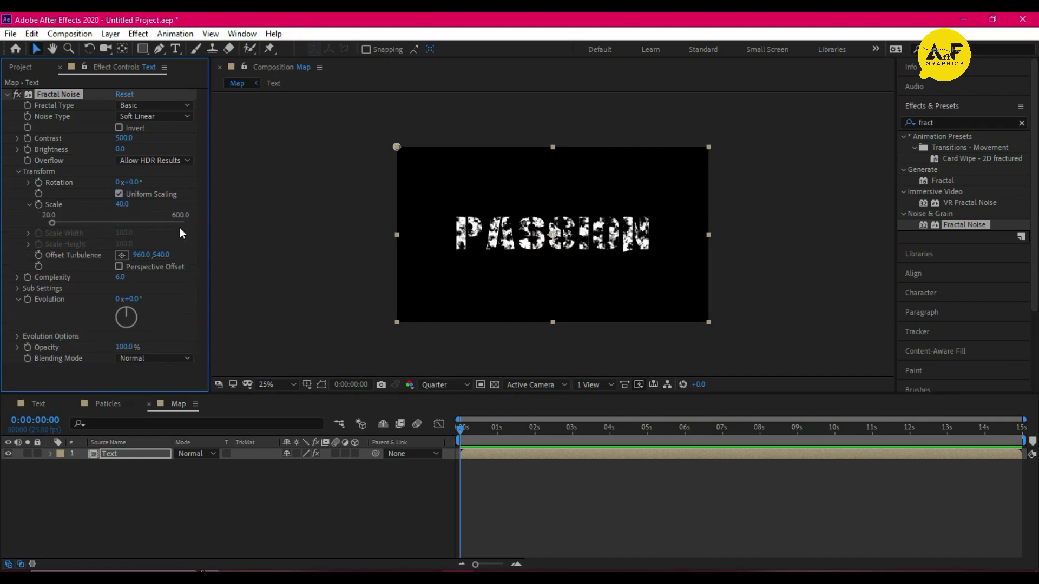
Step: Create an empty composition named Logo Reveal
left_click(21, 66)
left_click(44, 389)
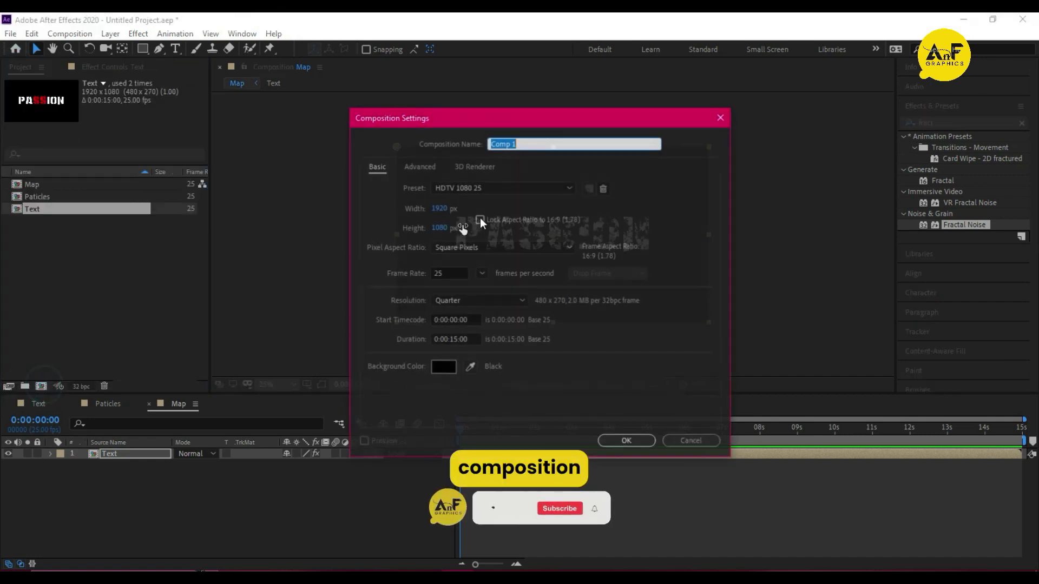
type("Logo Reveal")
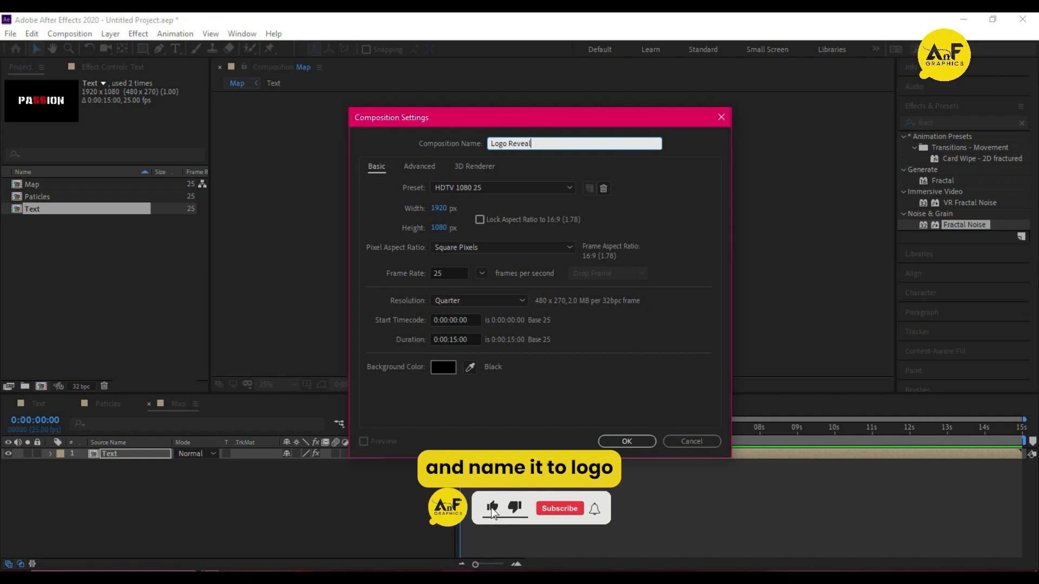
left_click(627, 442)
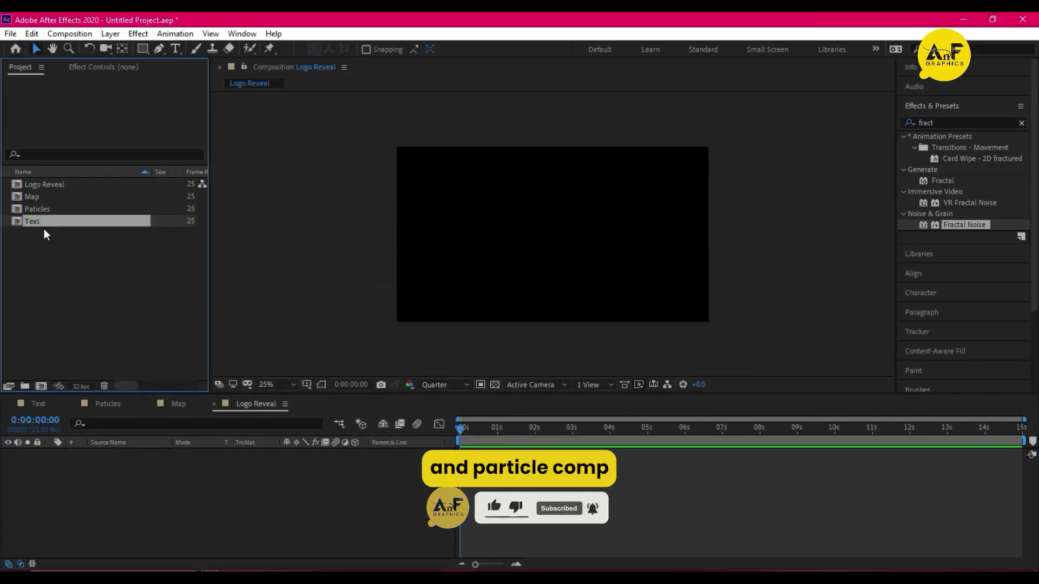
Step: Stack Text, Map and Paticles in Logo Reveal, hide Map and Paticles, select Text
left_click_drag(44, 221, 182, 485)
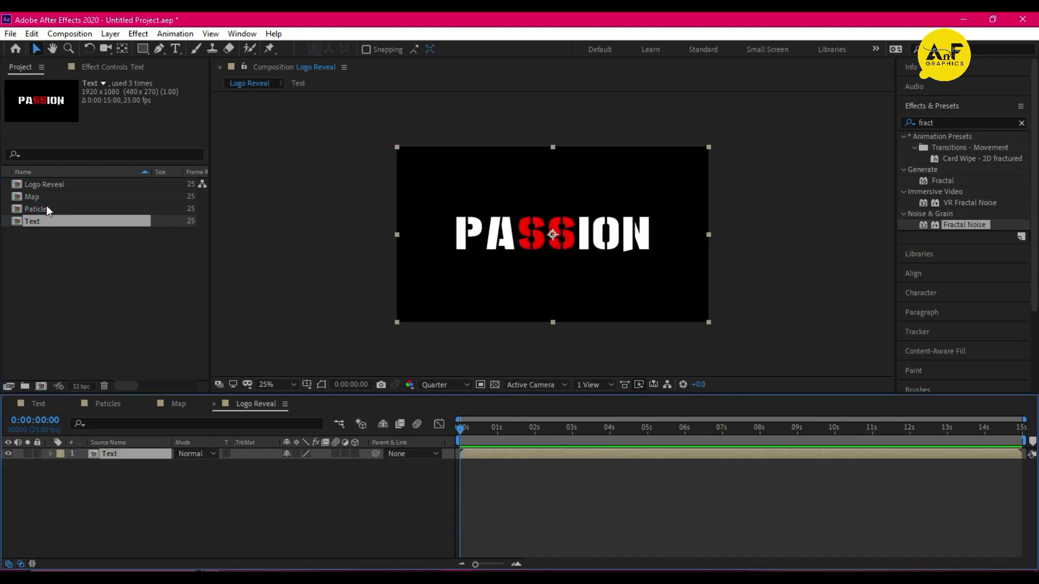
left_click_drag(33, 197, 165, 491)
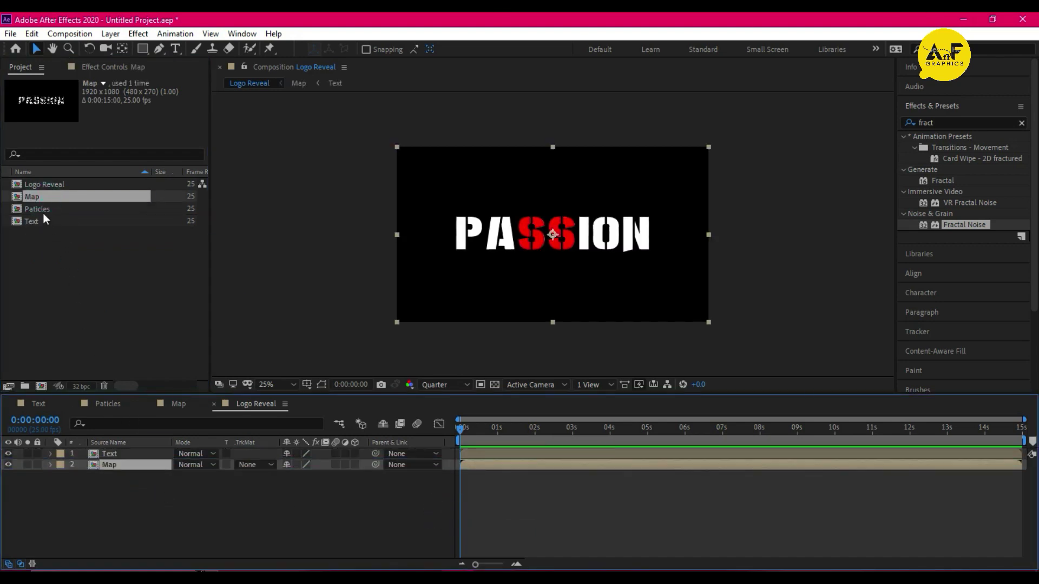
left_click_drag(37, 209, 81, 492)
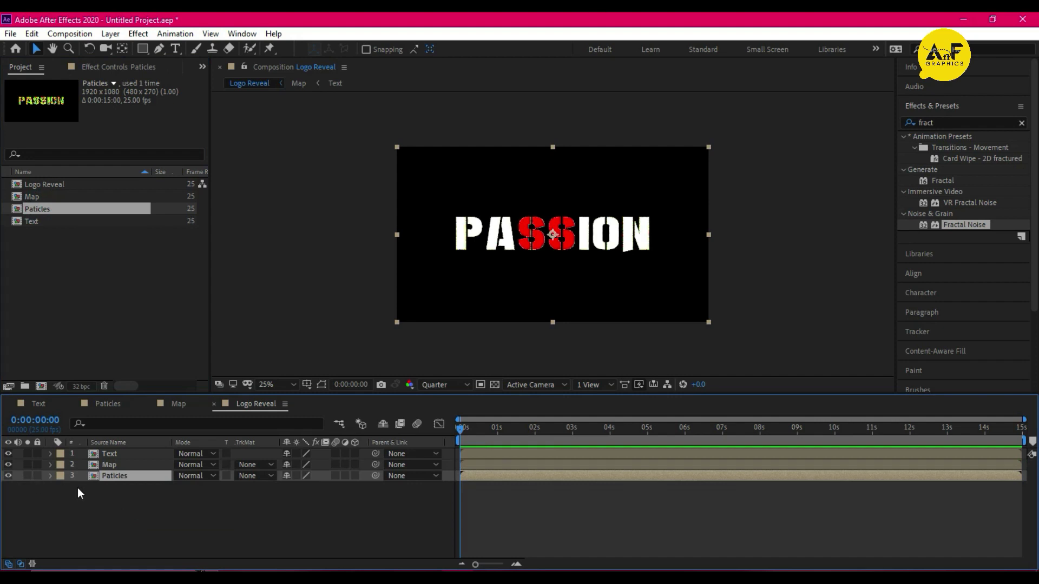
left_click(8, 464)
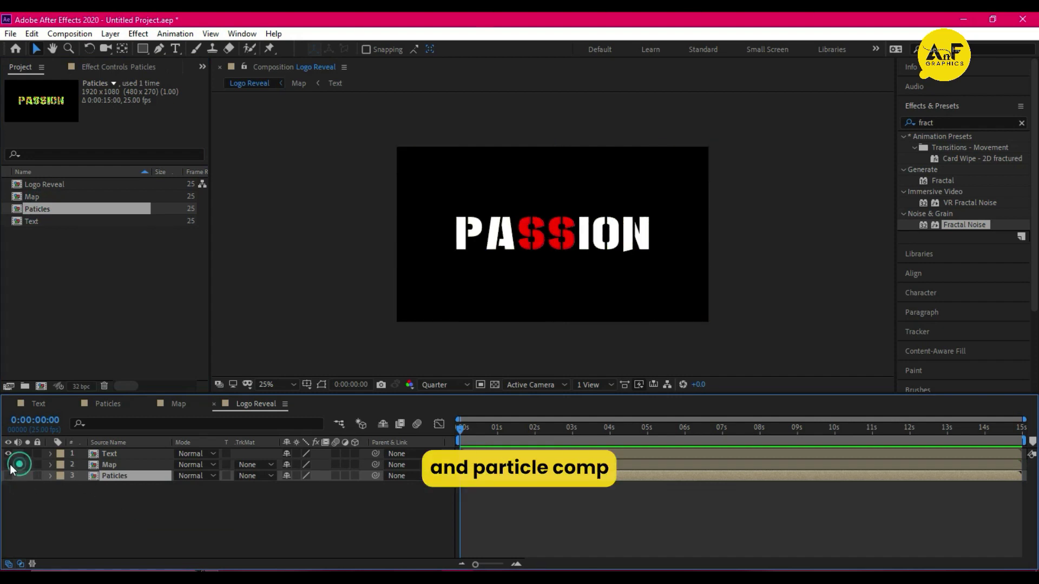
left_click(106, 455)
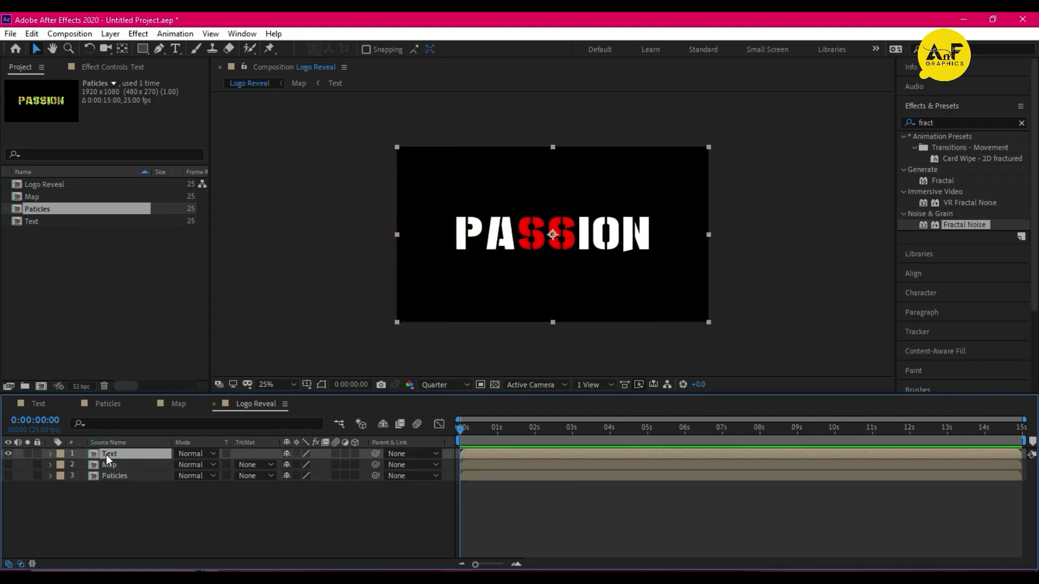
Step: Apply Shatter to the Text layer with the view set to Rendered
left_click(948, 123)
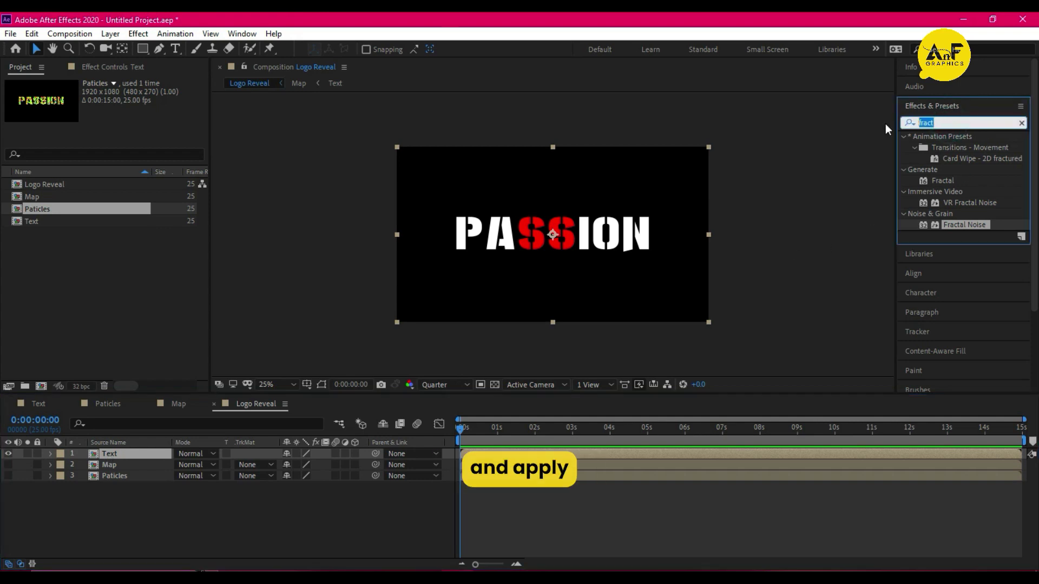
type("shat")
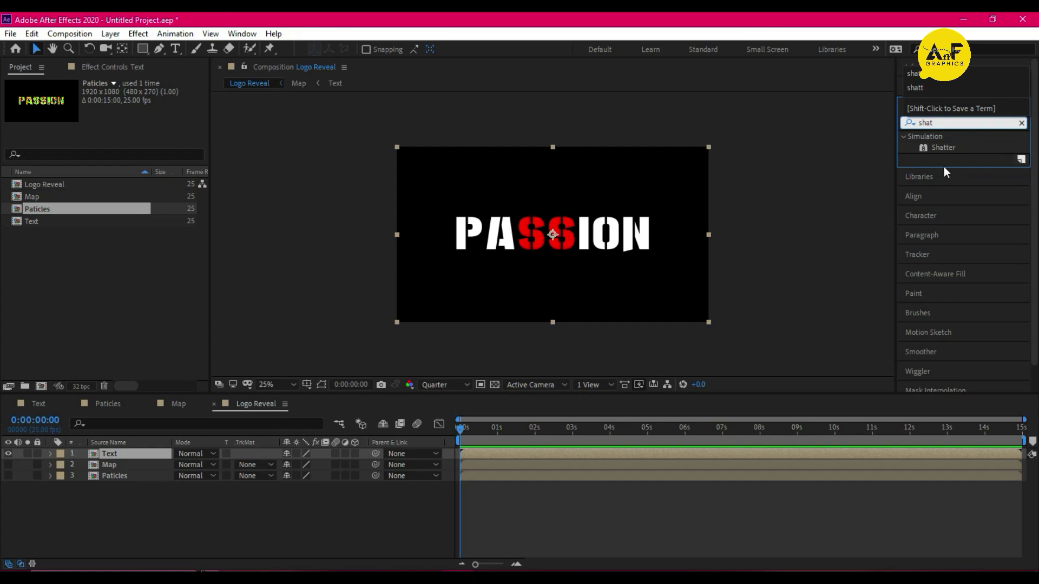
mouse_move(944, 148)
left_mouse_down()
mouse_move(888, 156)
mouse_move(115, 452)
left_mouse_up()
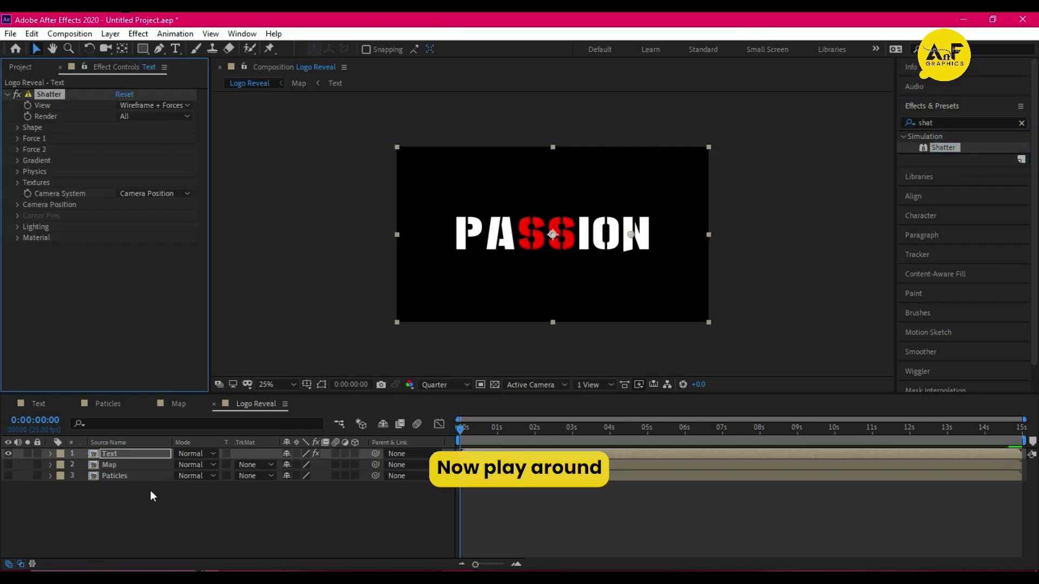
left_click(148, 106)
left_click(147, 119)
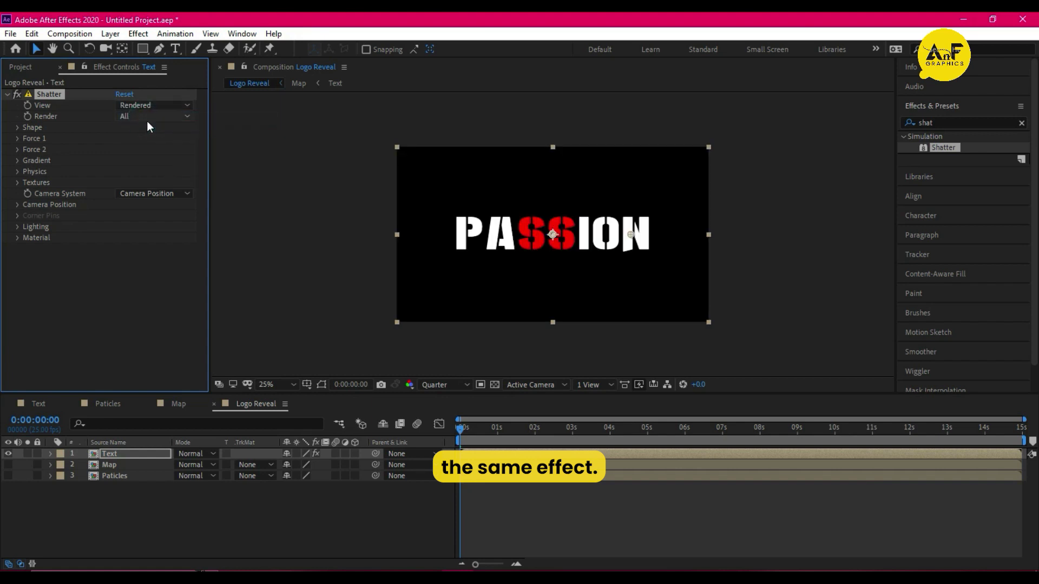
Step: Set the Shatter pattern to Custom with Paticles as the custom shatter map
left_click(18, 127)
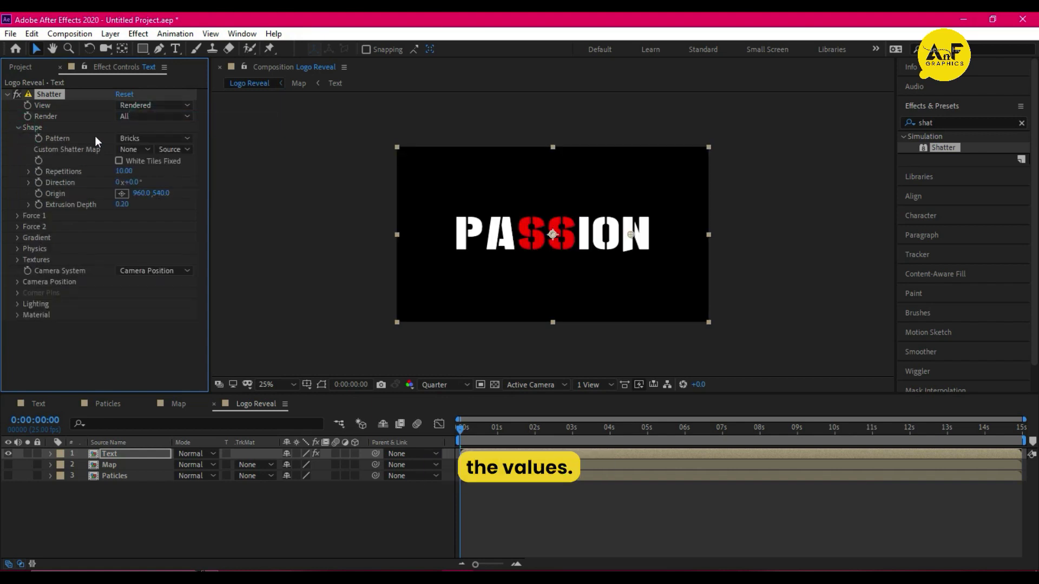
left_click(140, 139)
left_click(151, 150)
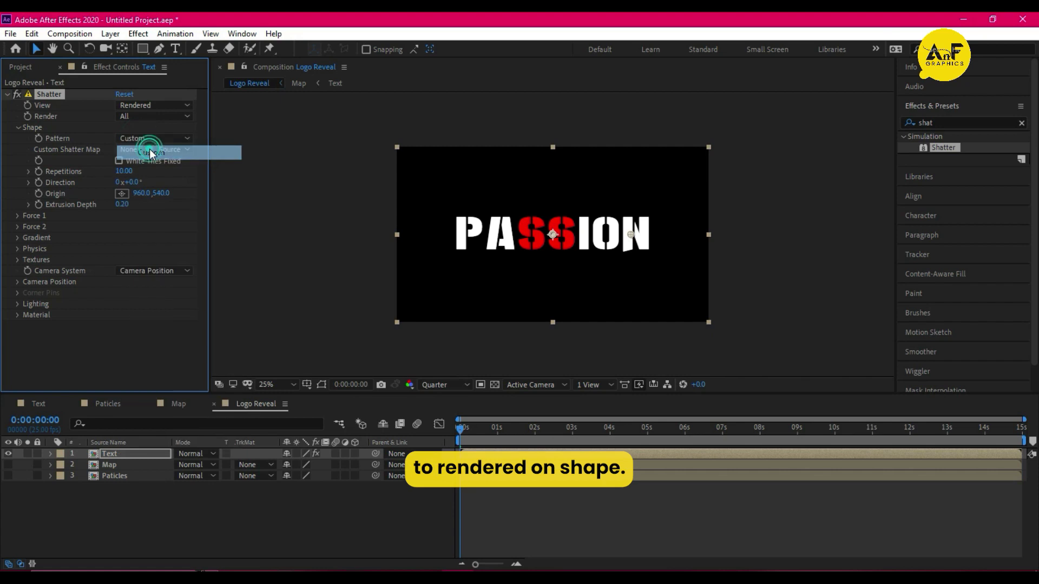
left_click(142, 150)
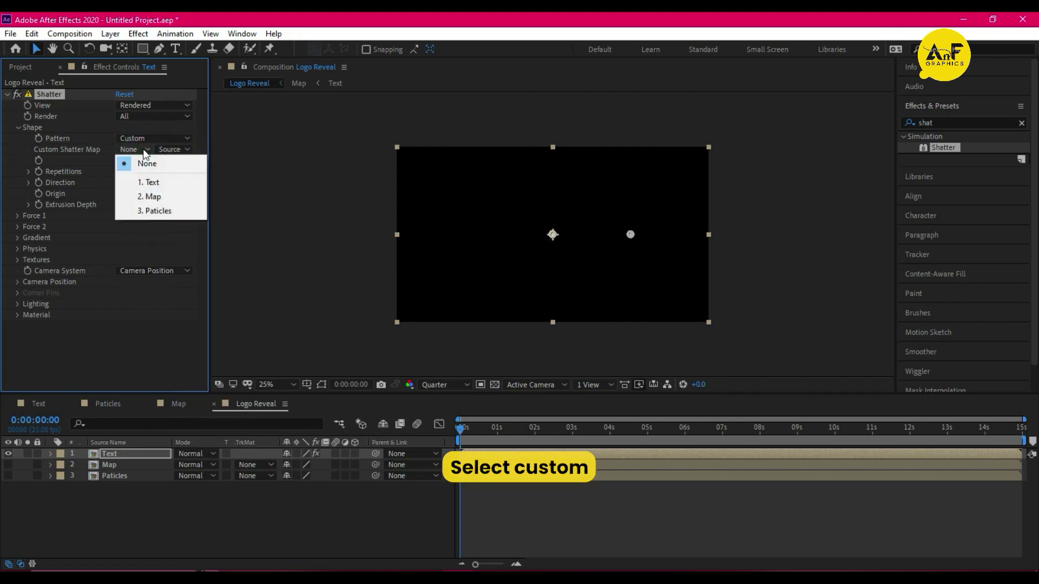
left_click(149, 210)
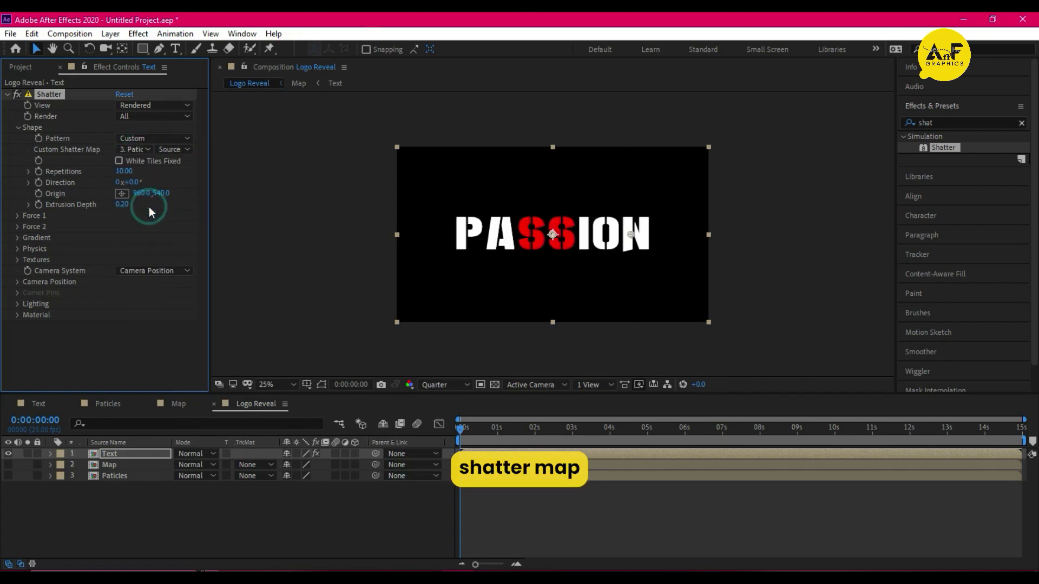
Step: Set Shatter Repetitions to 3, Force 1 Radius to 0.5 and Strength to -12
left_click(17, 216)
left_click(18, 270)
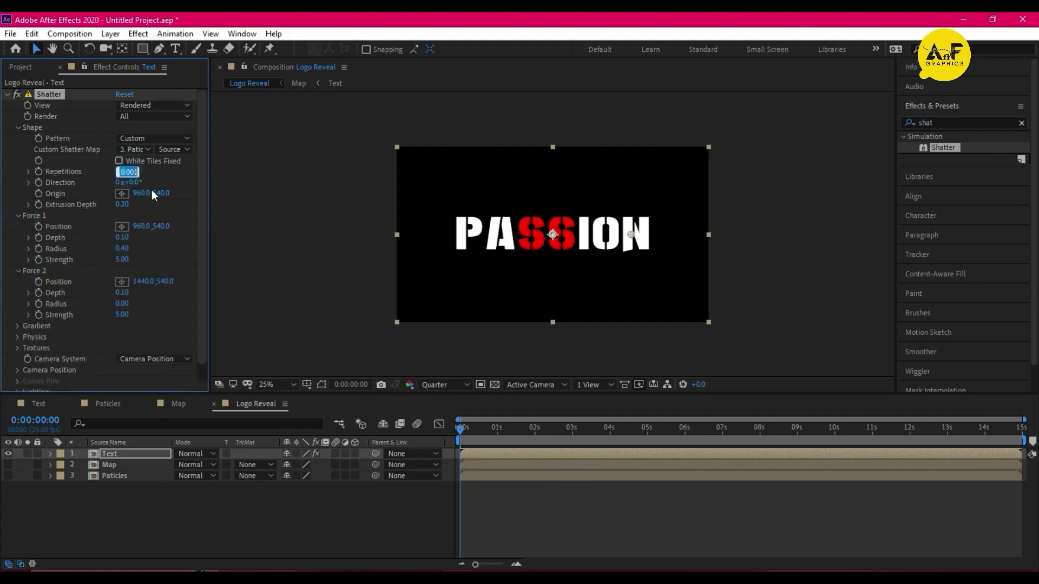
type("3")
key("Return")
left_click(124, 249)
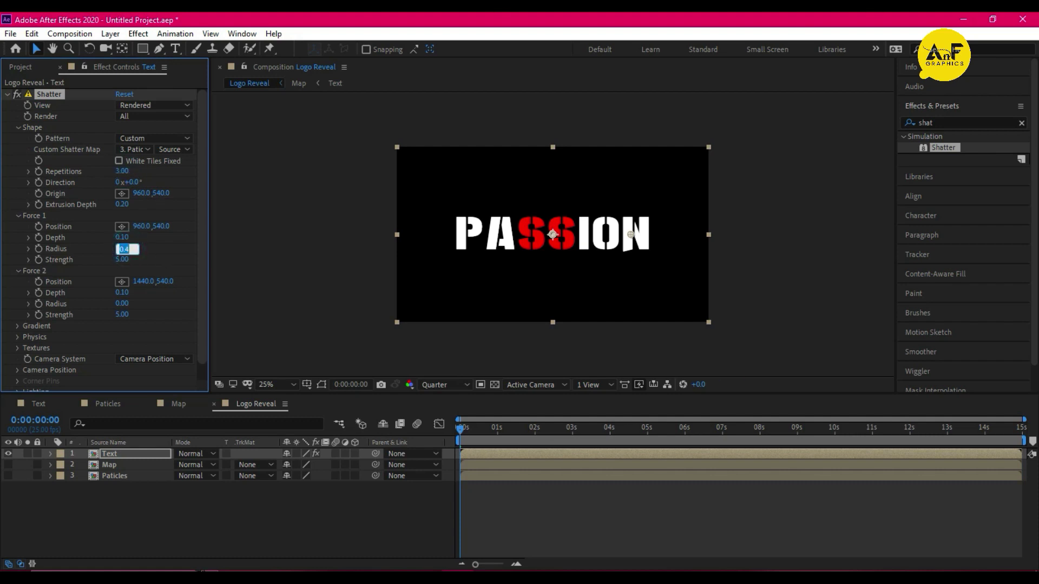
key("Return")
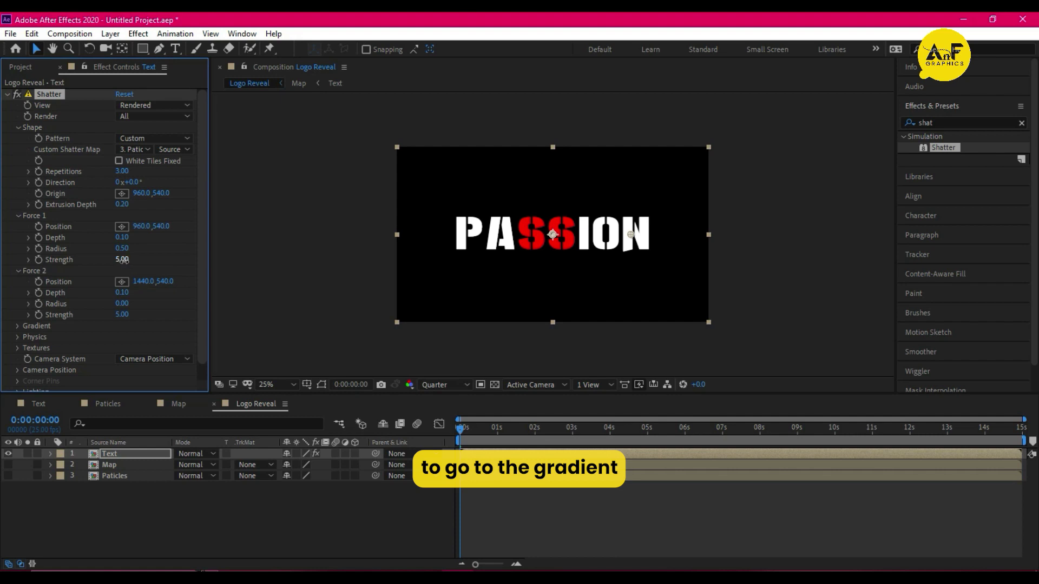
left_click(123, 260)
left_click(17, 325)
scroll(181, 297, "down", 2)
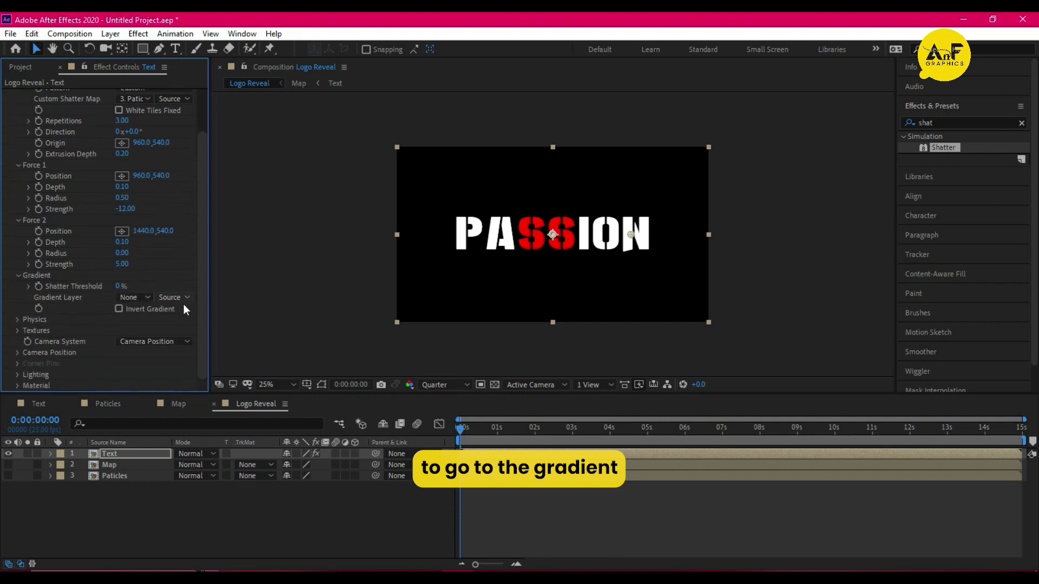
Step: Use Map as the gradient layer; set rotation speed 1, randomness 0.6, gravity 0.1
left_click(143, 298)
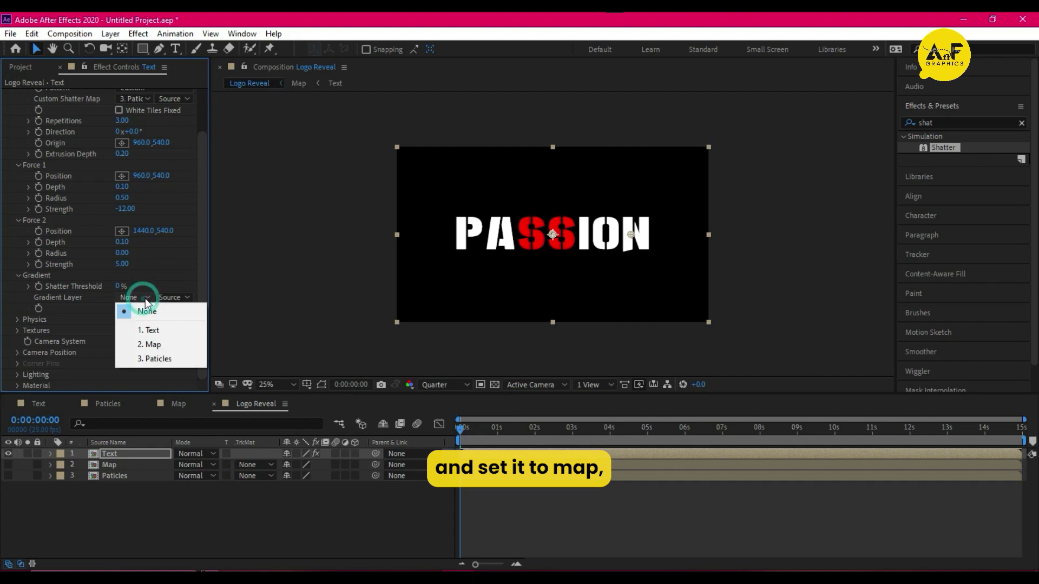
left_click(161, 346)
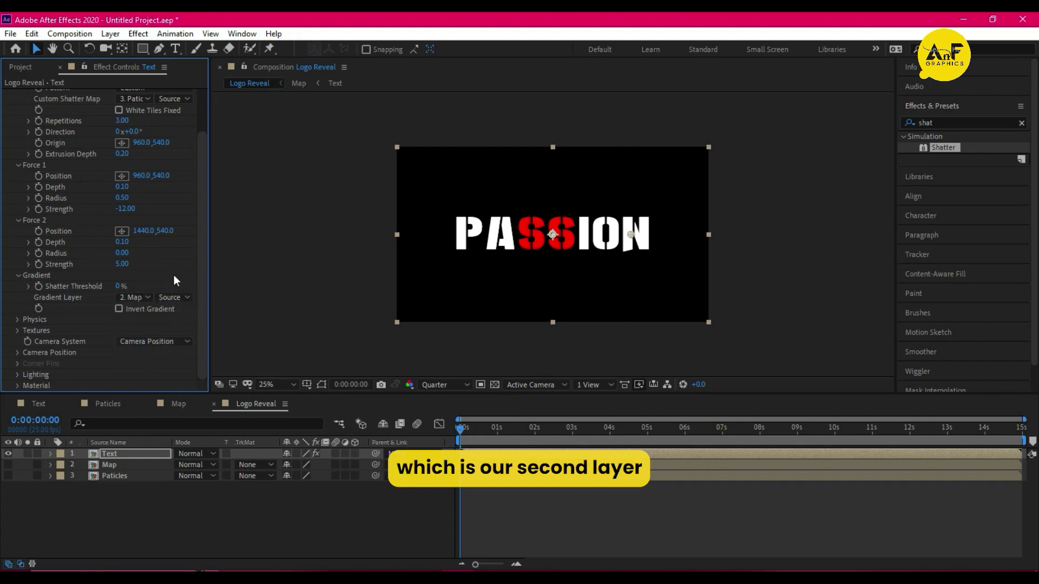
left_click(19, 320)
scroll(161, 341, "down", 2)
left_click(123, 250)
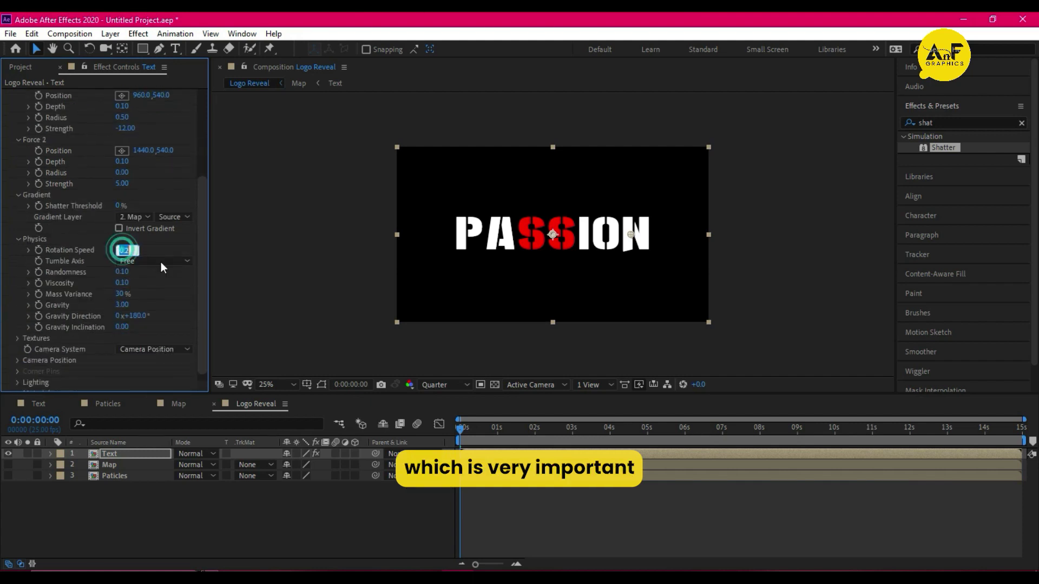
type("1")
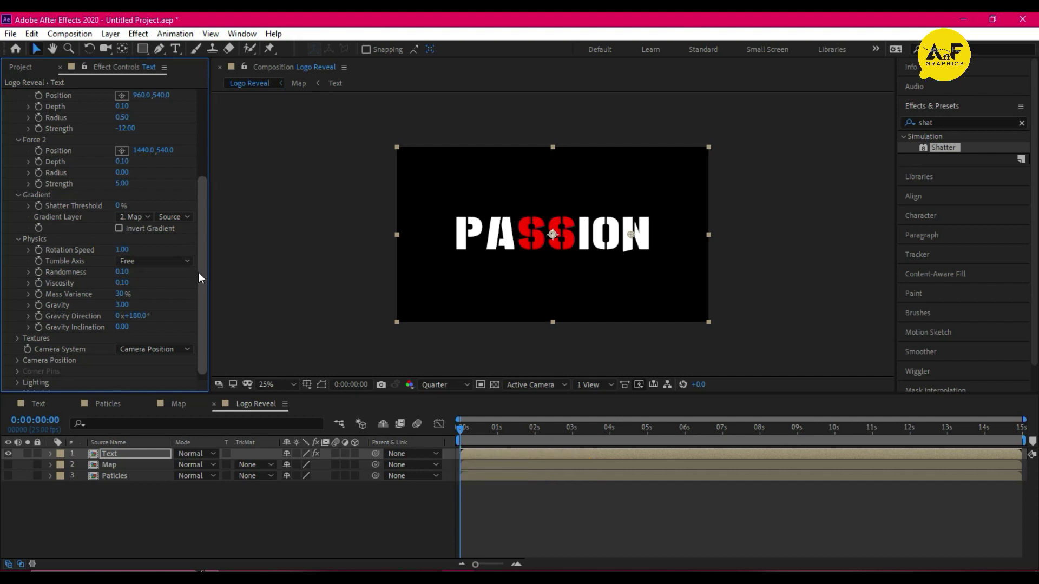
left_click(121, 272)
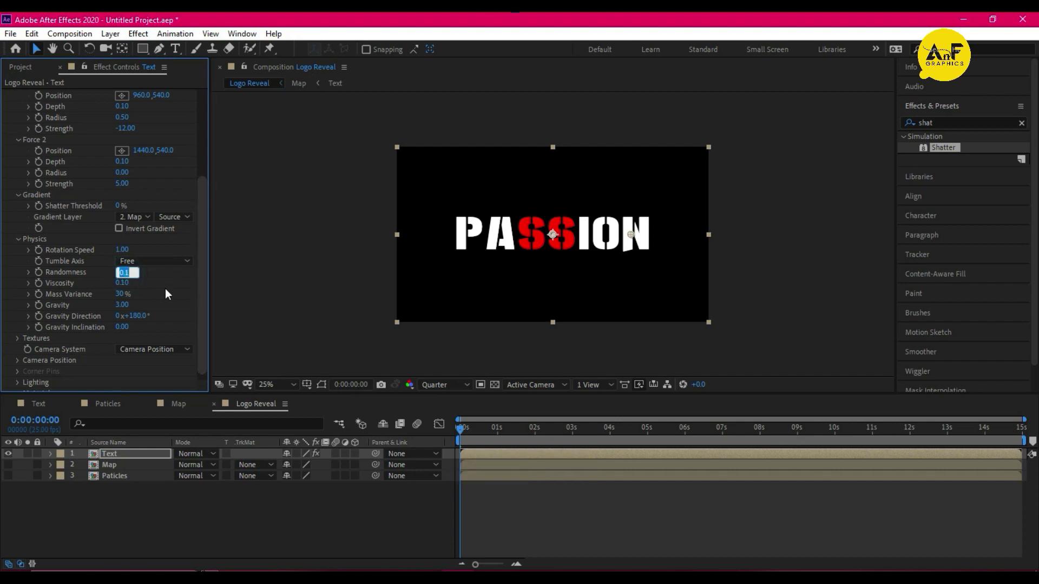
type("1")
Step: Keyframe Shatter Threshold 0% to 100% by 3:01; set Repetitions 2 and Force 1 Strength 0
left_click(39, 207)
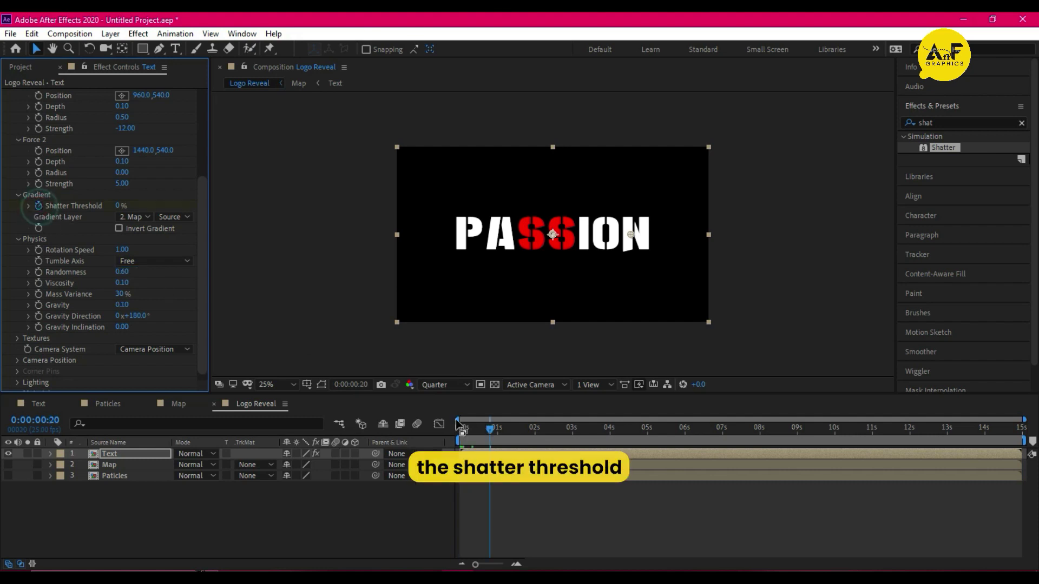
left_click(577, 427)
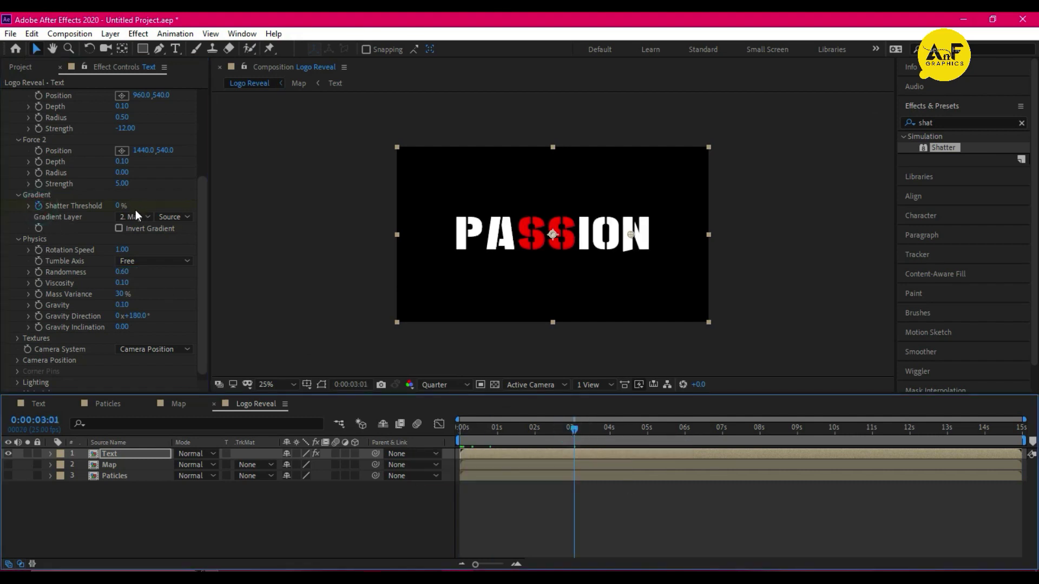
left_click_drag(119, 205, 250, 216)
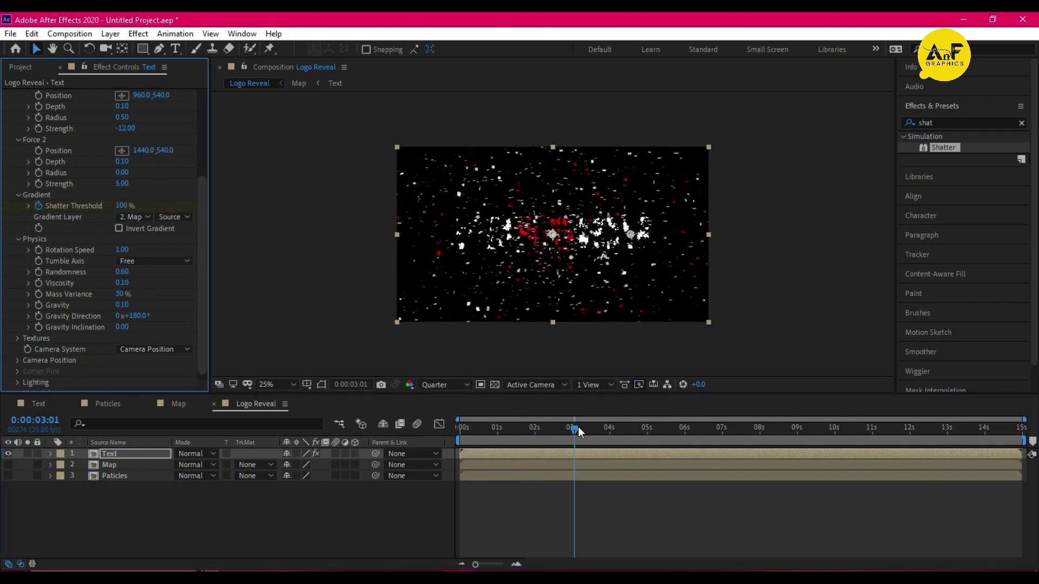
left_click_drag(578, 426, 461, 426)
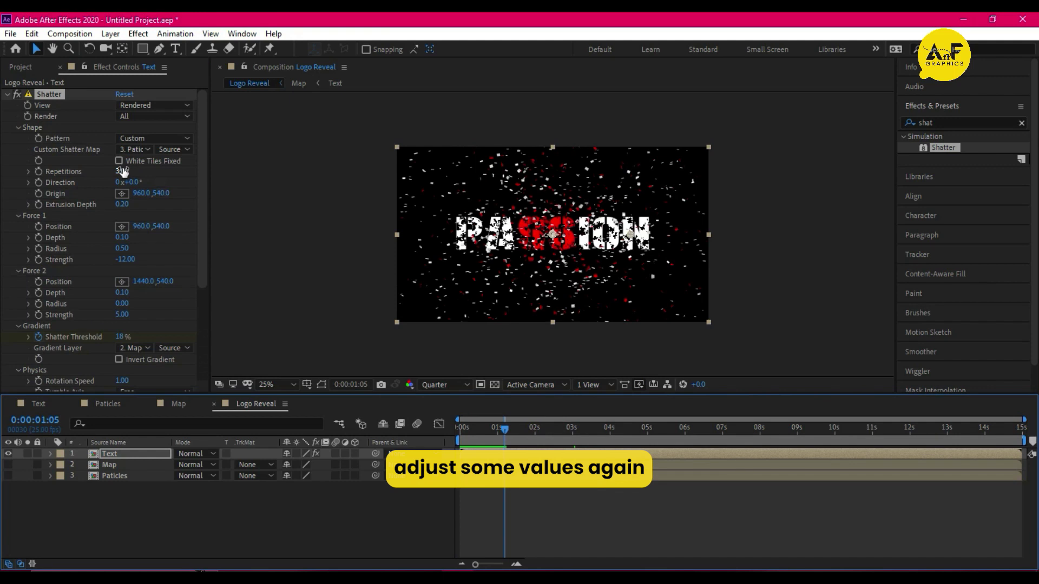
key("Return")
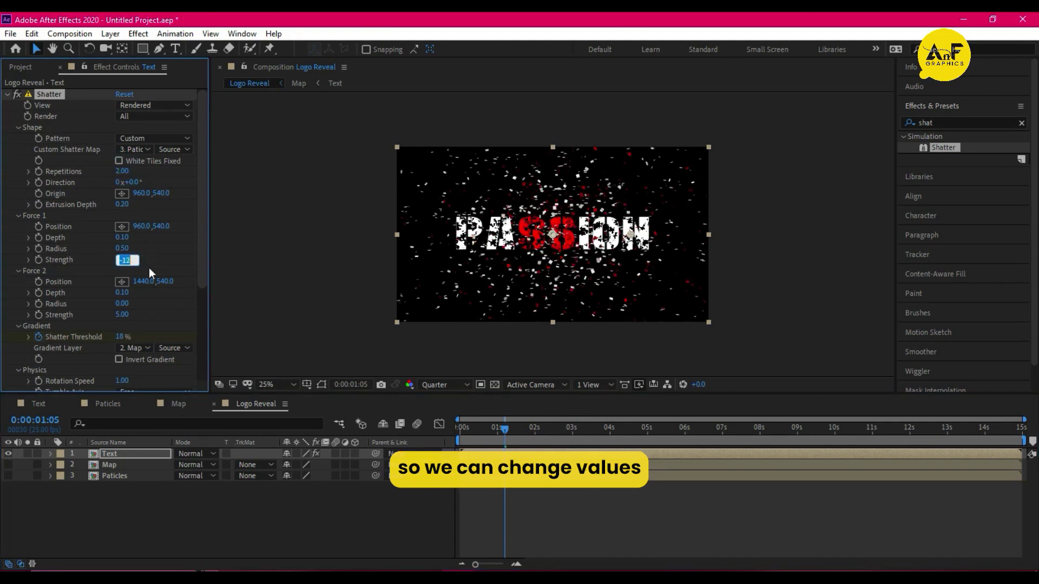
type("0")
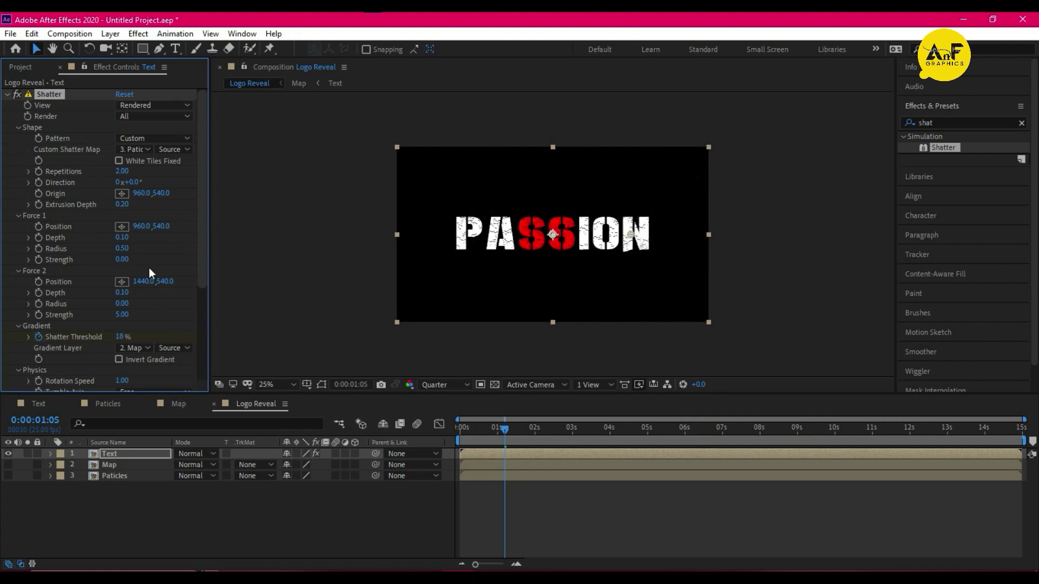
left_click_drag(504, 428, 625, 461)
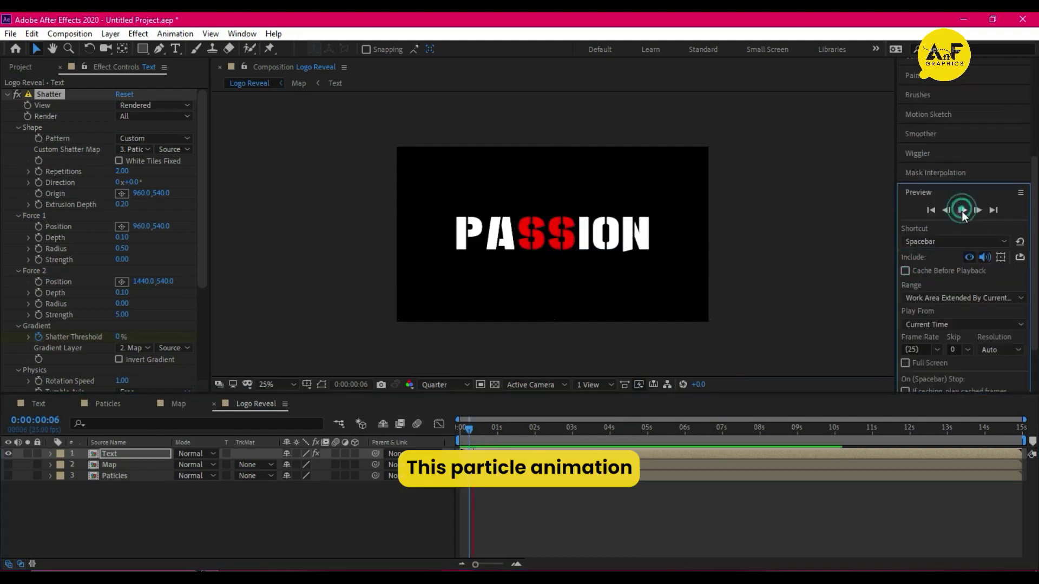
left_click(961, 210)
scroll(533, 312, "up", 1)
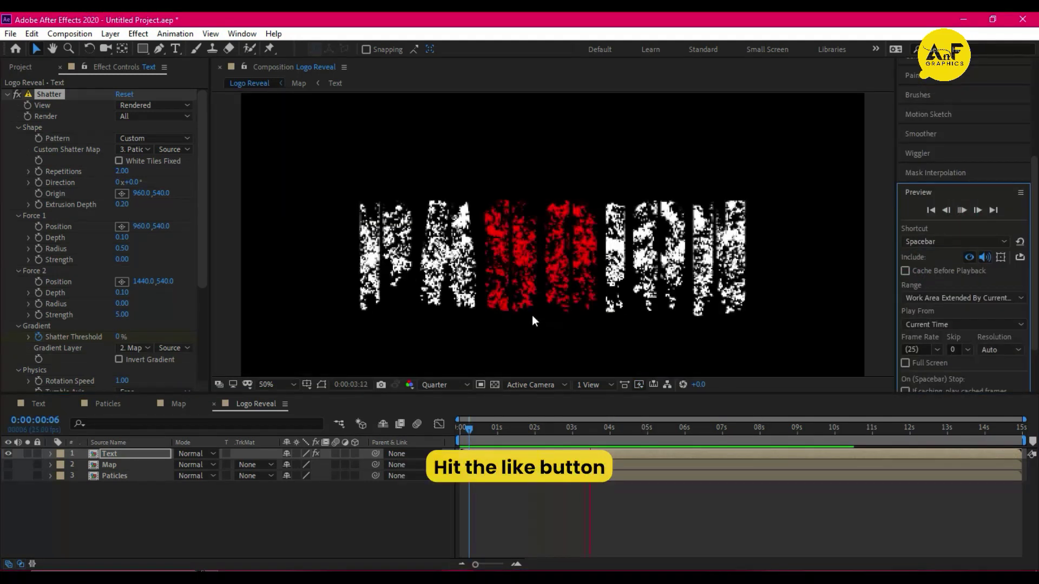